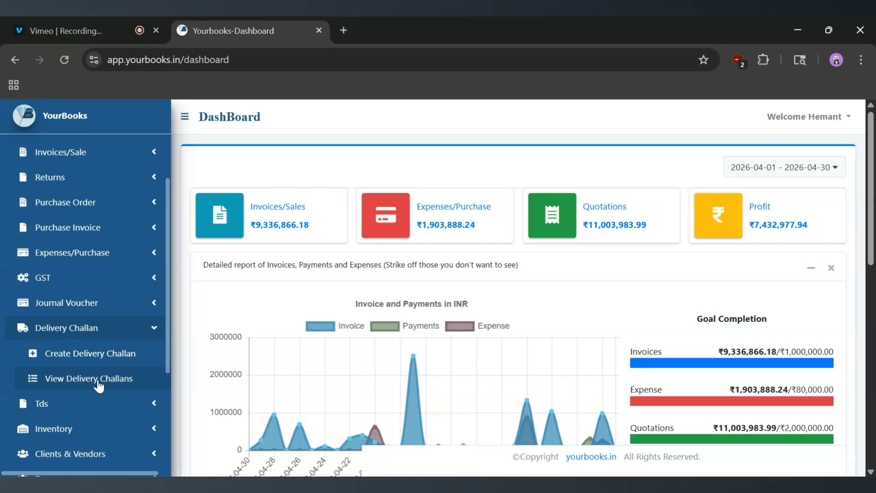
Open the form for creating a delivery challan and highlight its challan number.
left_click(87, 356)
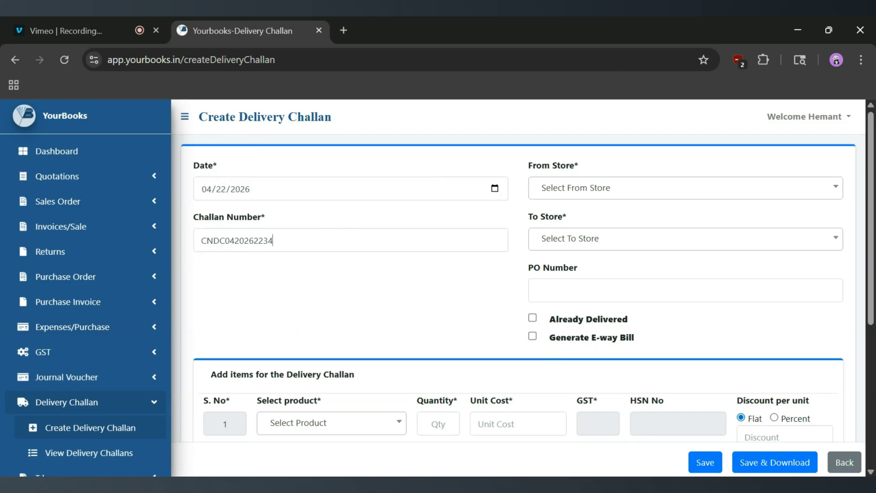
double_click(272, 241)
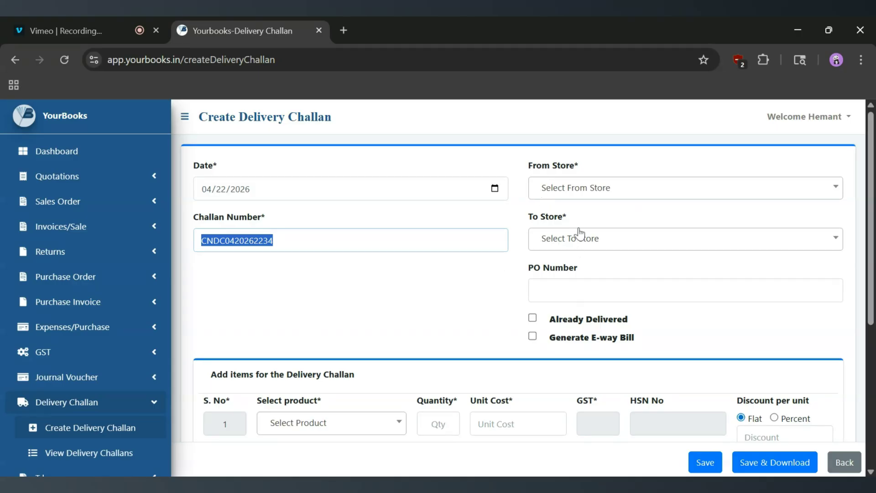
Examine the stores offered for From Store and To Store on the delivery challan.
left_click(569, 196)
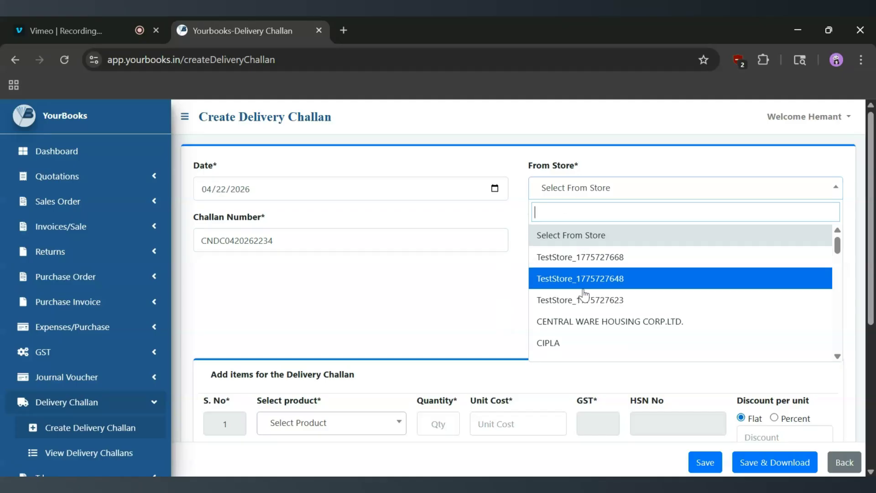
scroll(585, 294, "down", 10)
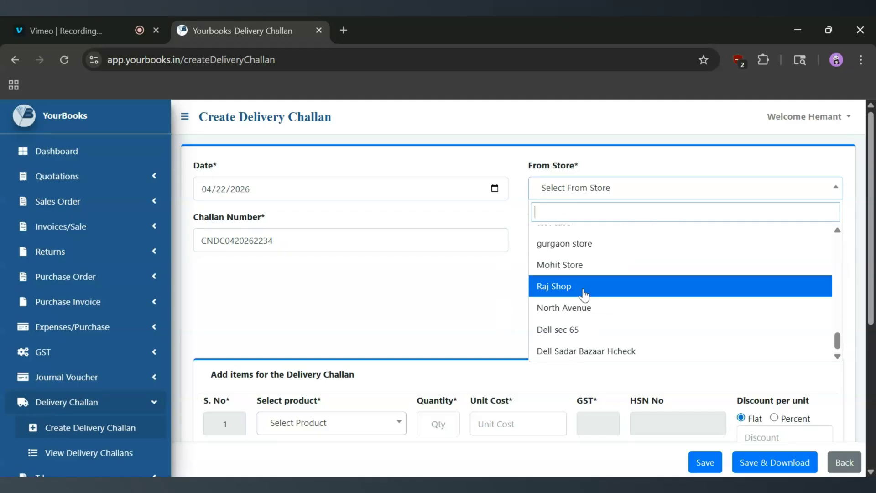
scroll(582, 293, "down", 4)
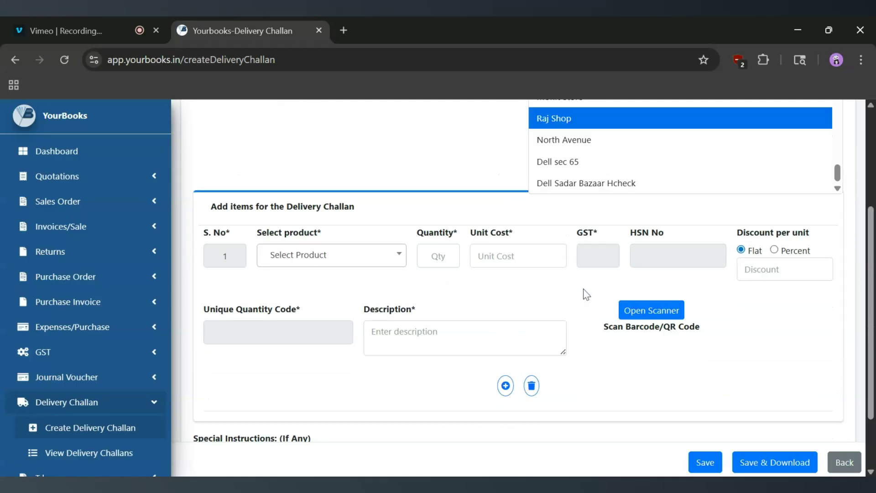
scroll(583, 290, "up", 4)
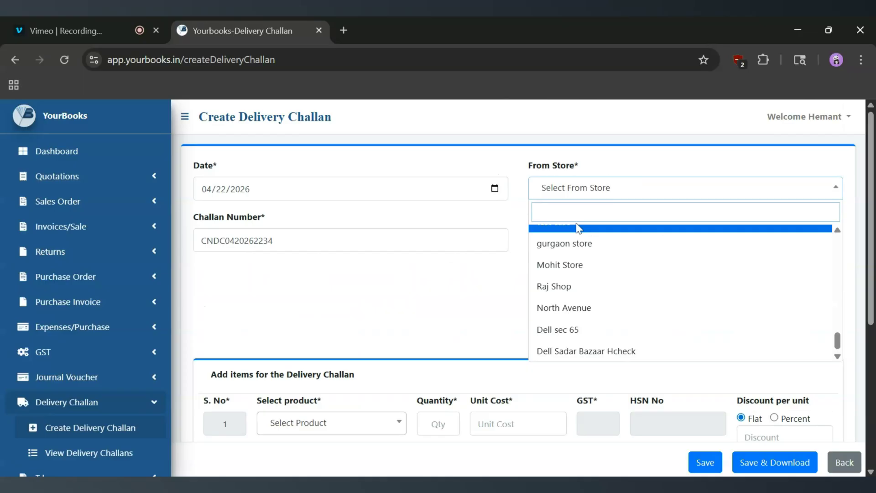
scroll(583, 297, "up", 10)
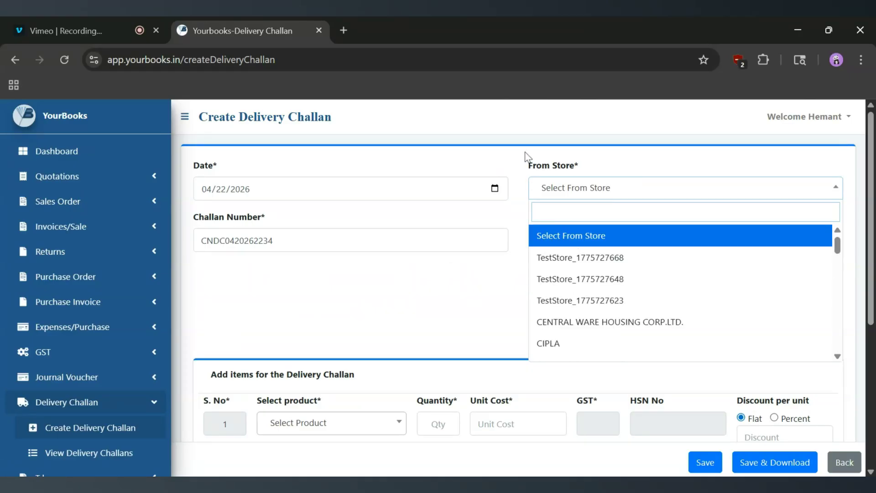
left_click(583, 169)
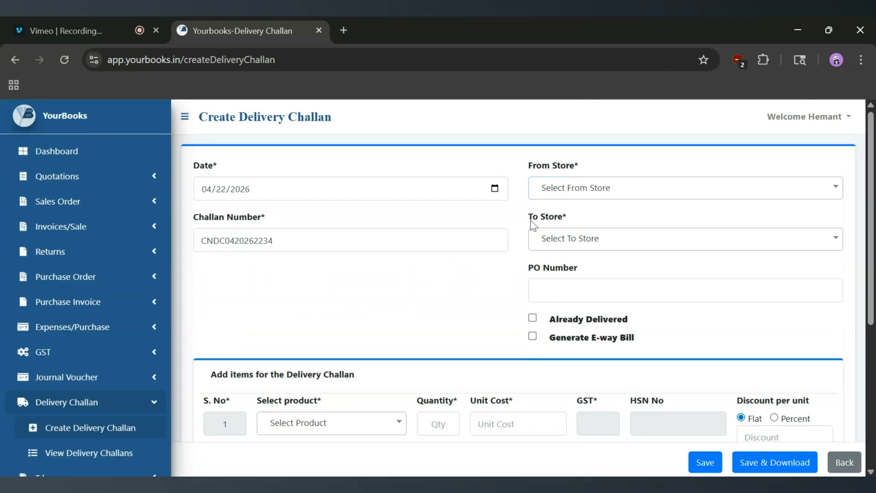
left_click(557, 251)
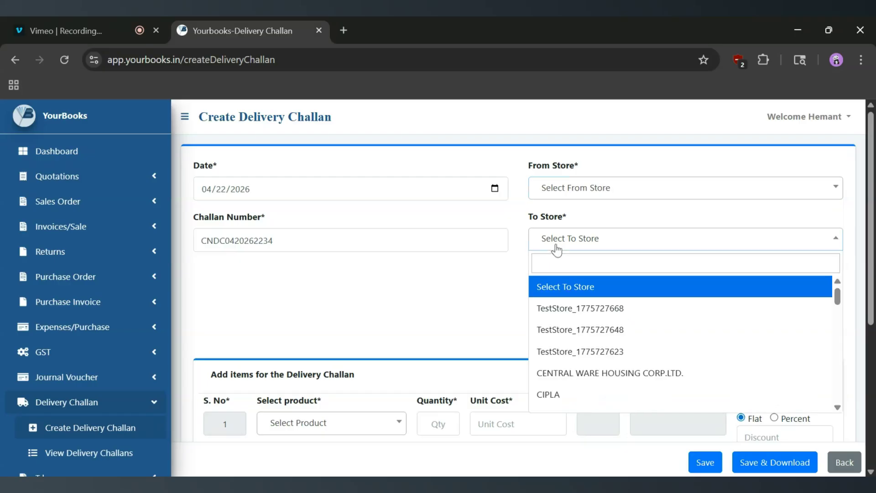
left_click(556, 250)
scroll(374, 293, "down", 1)
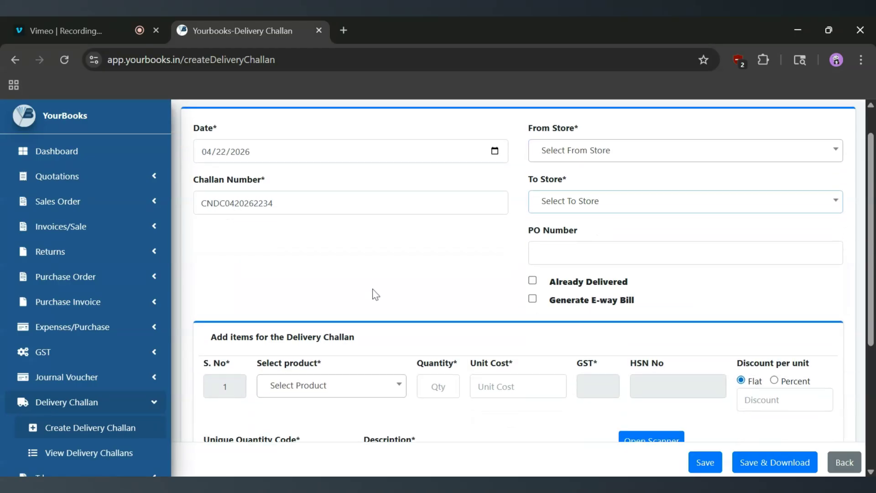
left_click(553, 150)
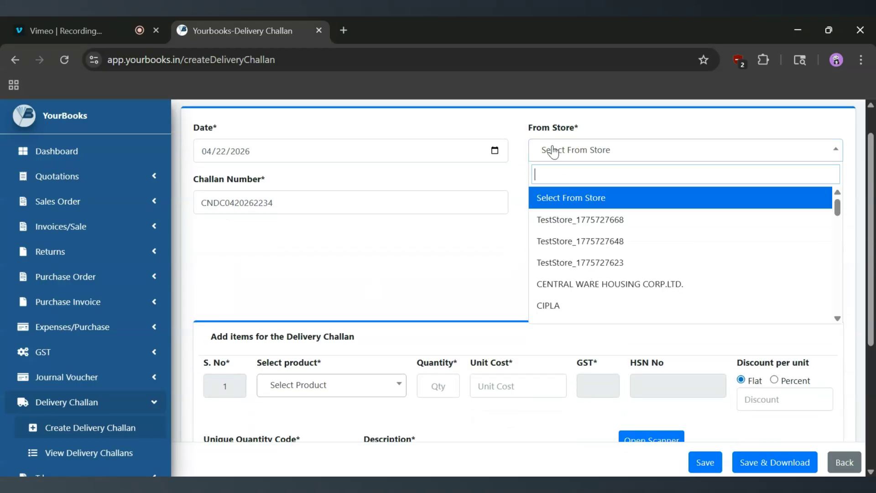
left_click(473, 230)
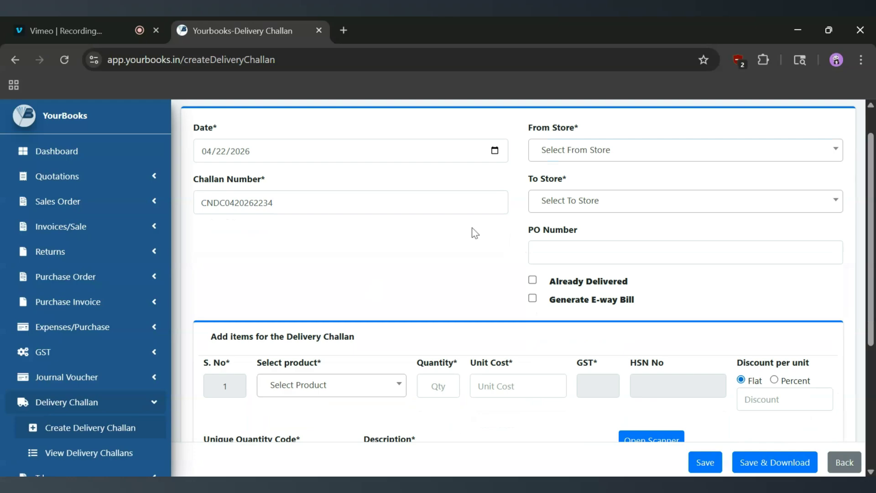
Open the inventory store list in a separate browser tab.
scroll(46, 333, "down", 5)
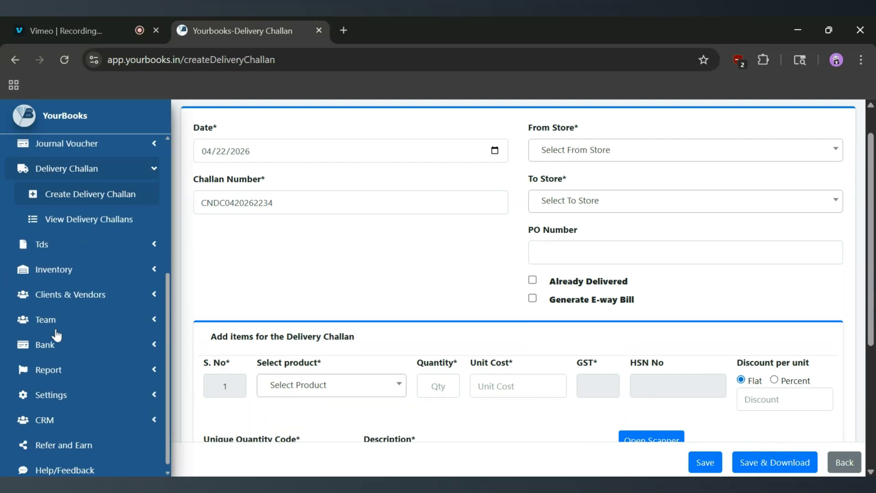
left_click(51, 264)
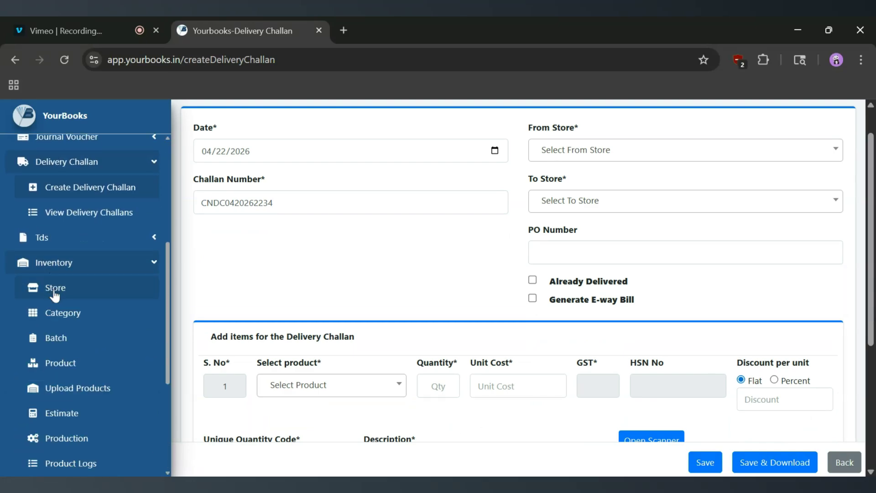
left_click(55, 295, "ctrl")
left_click(391, 28)
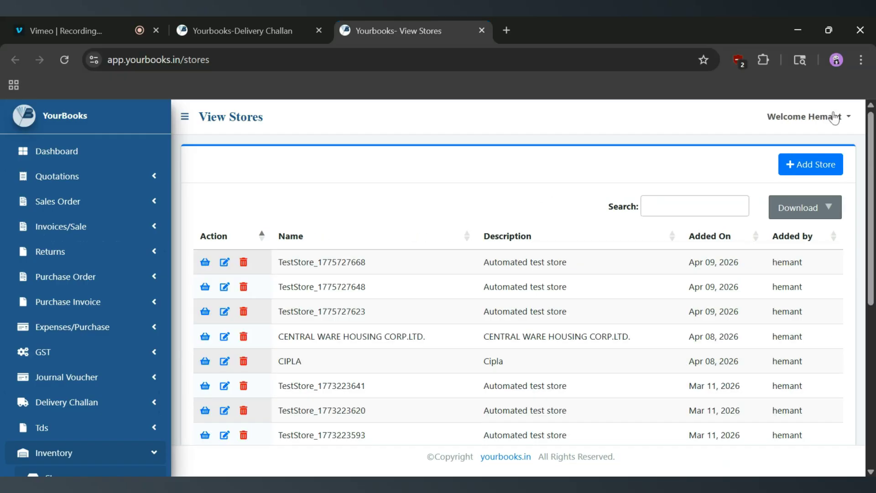
Look at the blank Add Store form, leave it without adding a store, and view the existing stores.
left_click(815, 163)
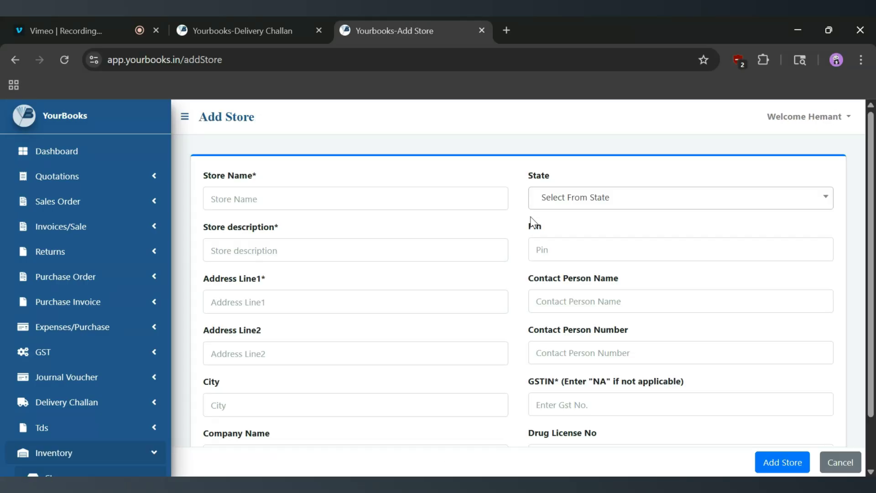
left_click(833, 472)
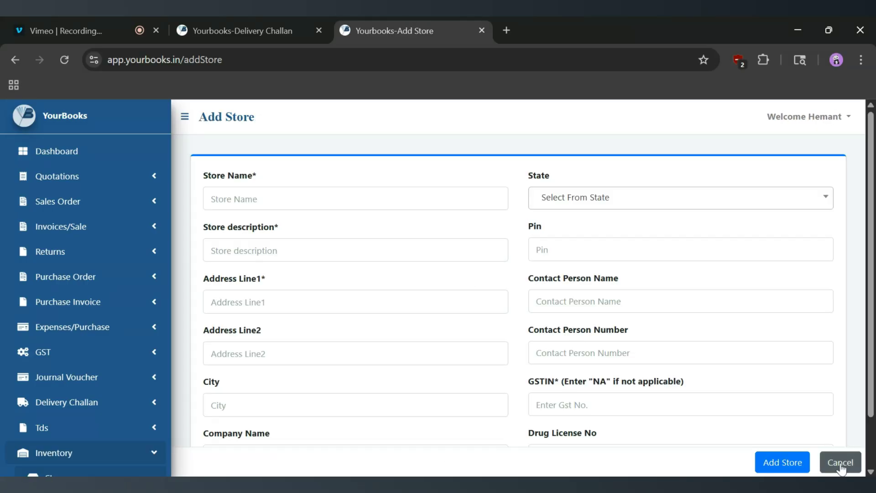
scroll(319, 379, "down", 2)
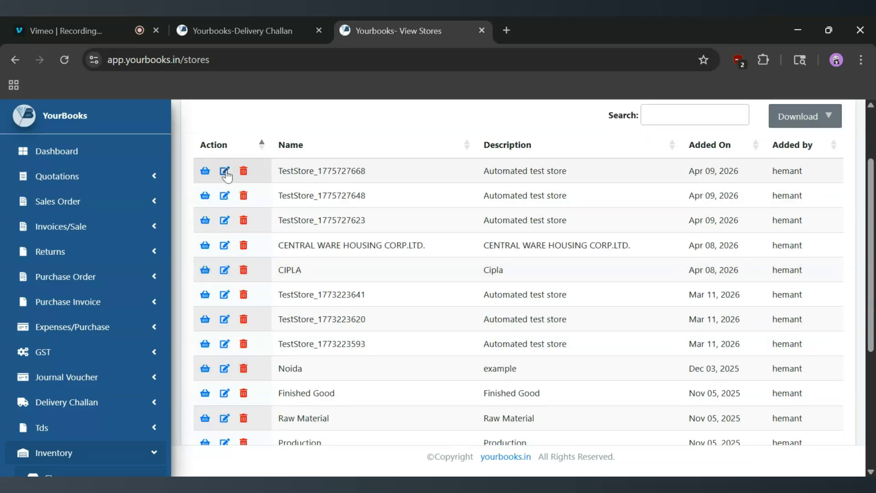
left_click(236, 23)
scroll(574, 190, "up", 2)
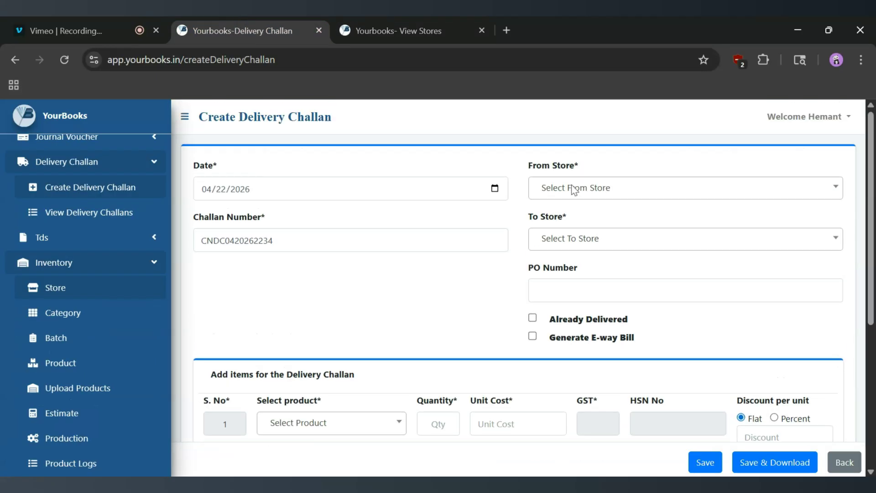
left_click(593, 194)
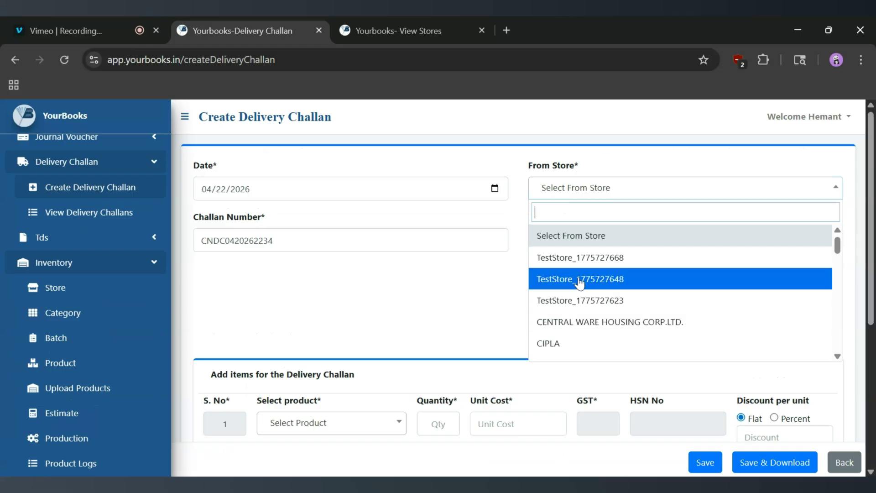
left_click(574, 258)
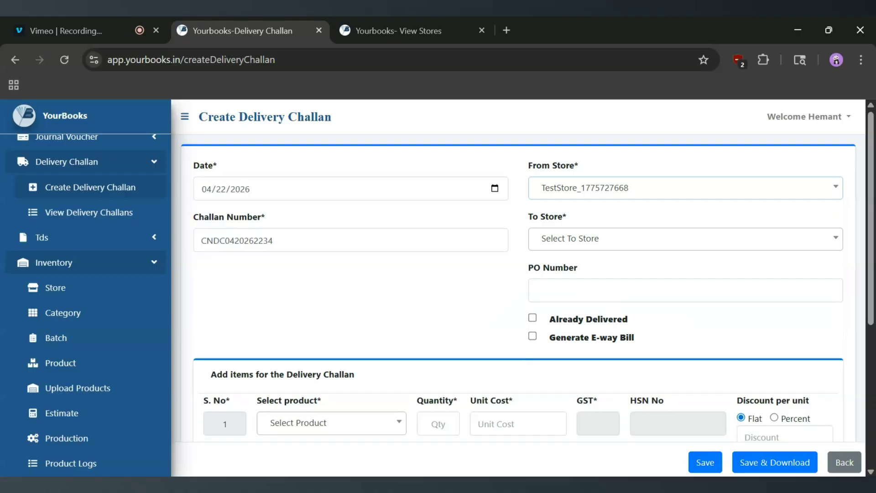
left_click(303, 421)
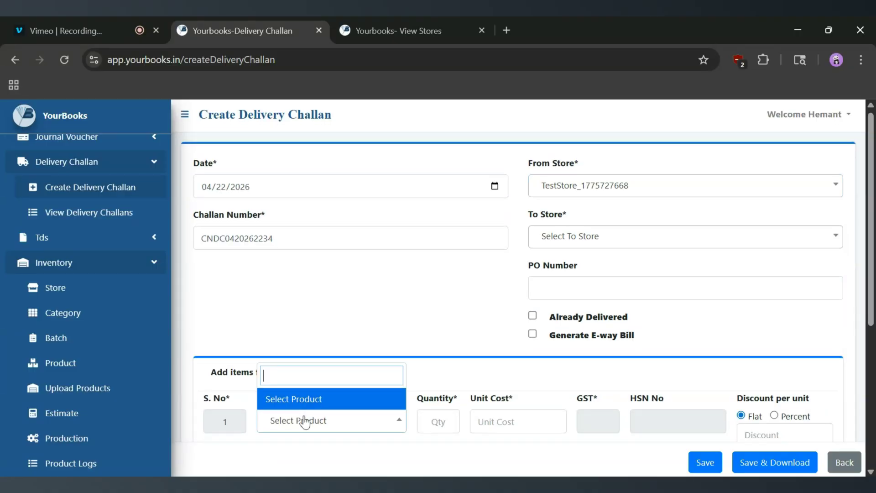
scroll(285, 338, "down", 2)
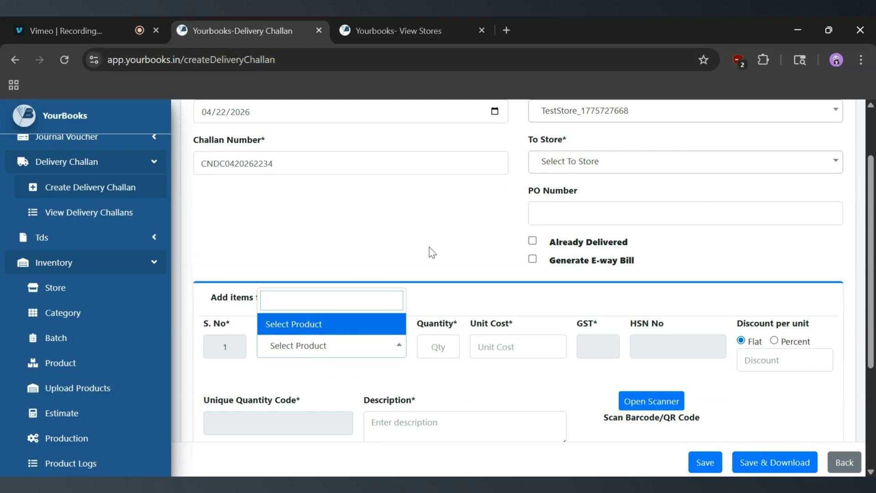
Open the inventory product list in a separate browser tab.
scroll(110, 245, "up", 3)
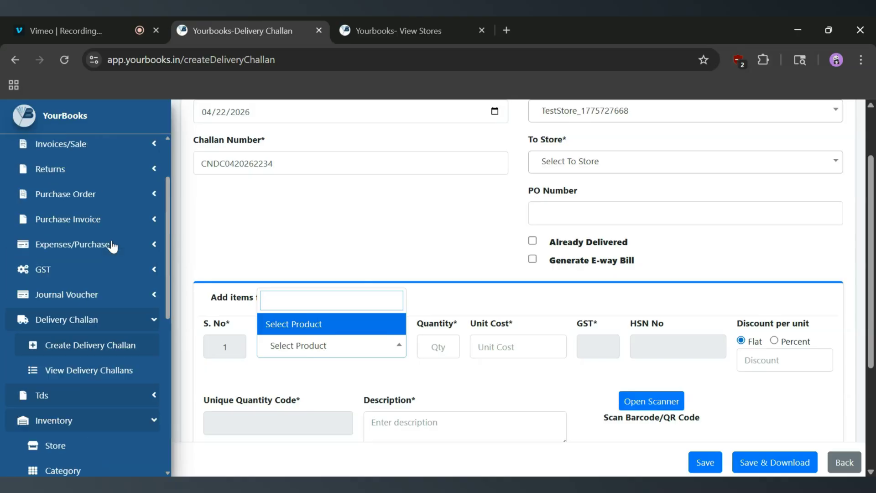
scroll(111, 244, "down", 3)
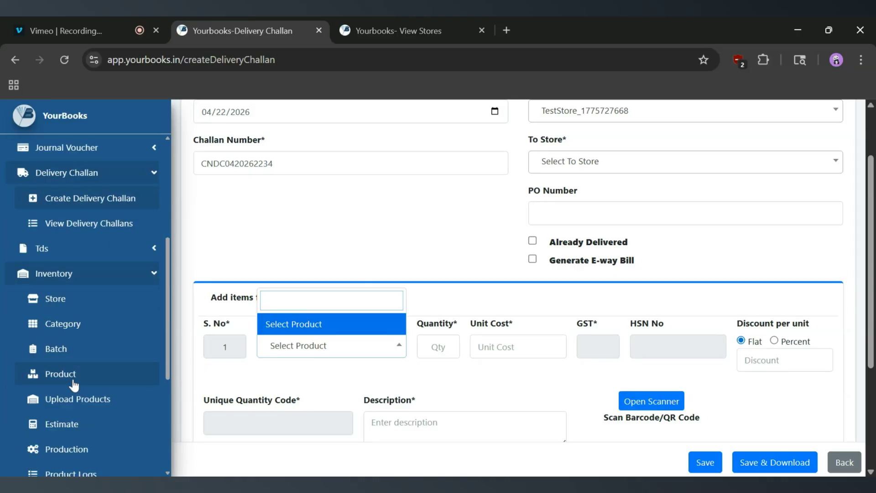
middle_click(73, 380)
left_click(559, 18)
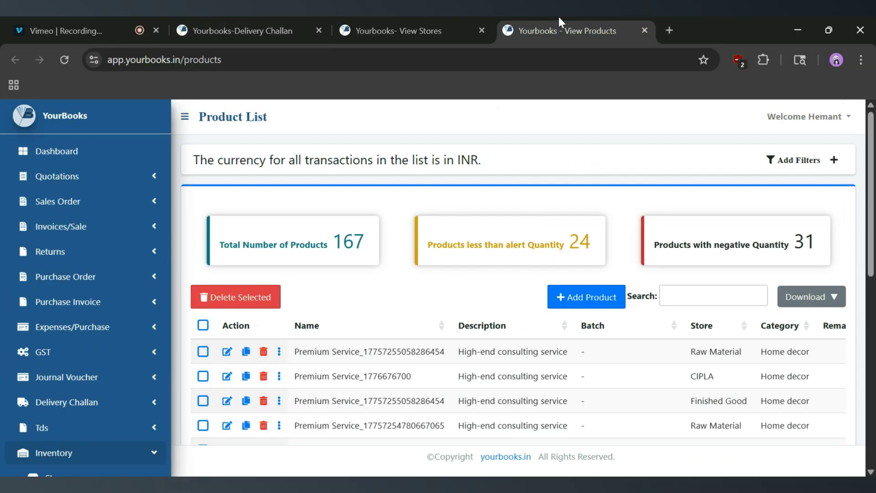
scroll(366, 298, "down", 3)
left_click(572, 165)
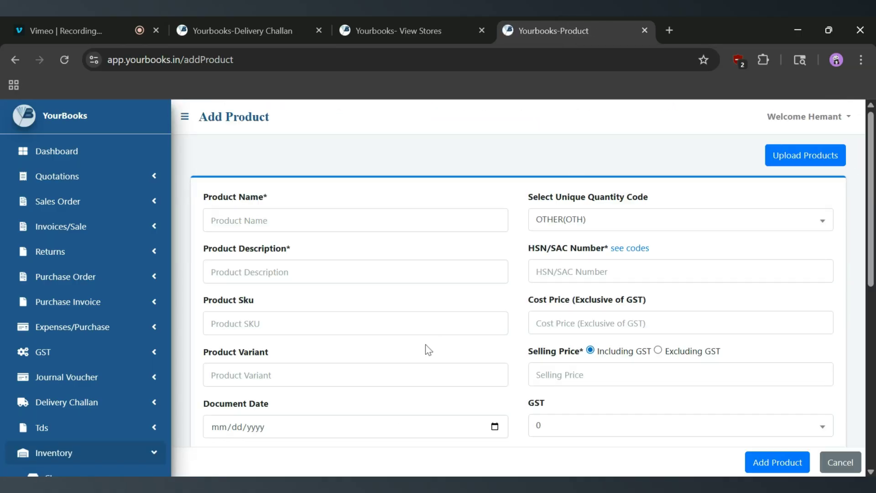
scroll(425, 346, "down", 6)
left_click(289, 239)
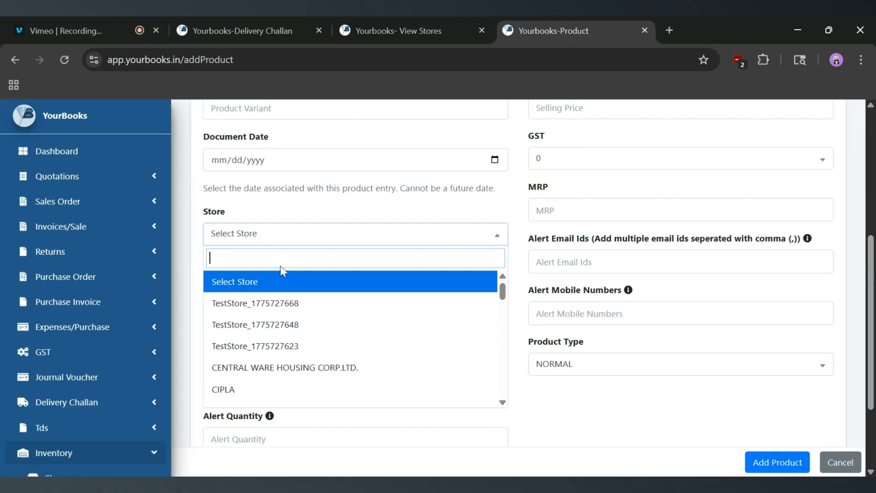
left_click(261, 308)
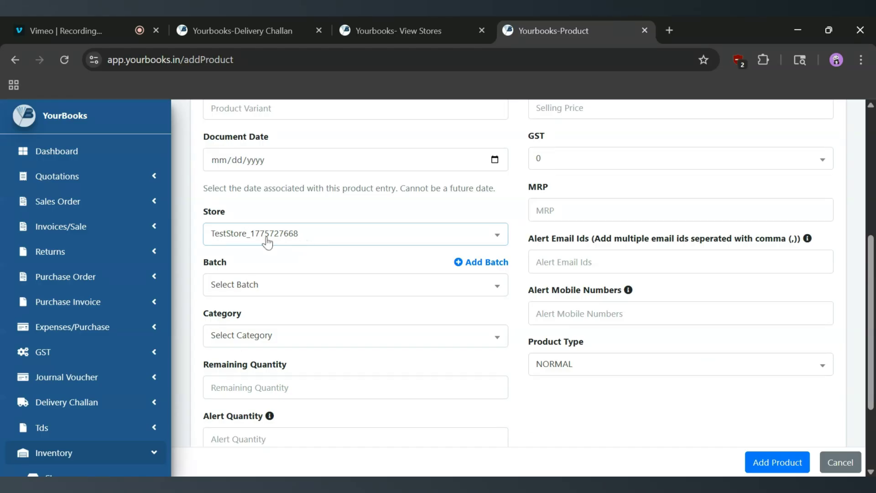
left_click(851, 462)
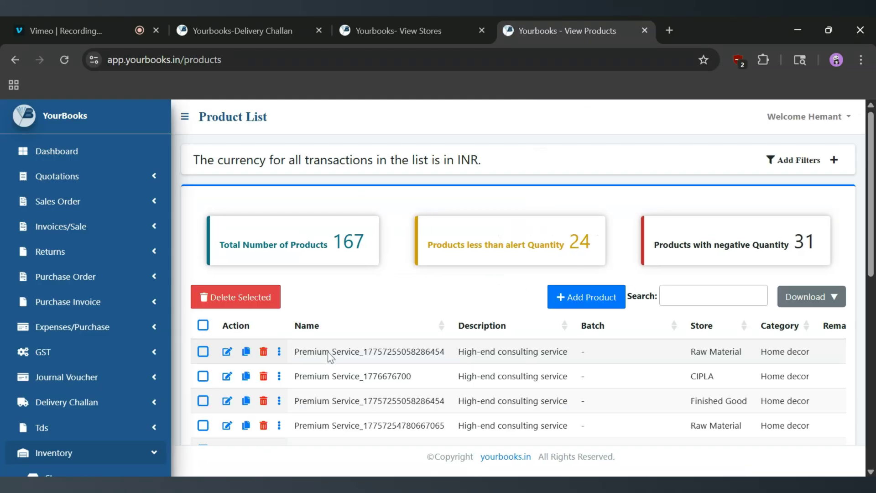
Check the stores and remaining quantities in the product list, and set the delivery challan's From Store to CIPLA.
scroll(331, 357, "down", 3)
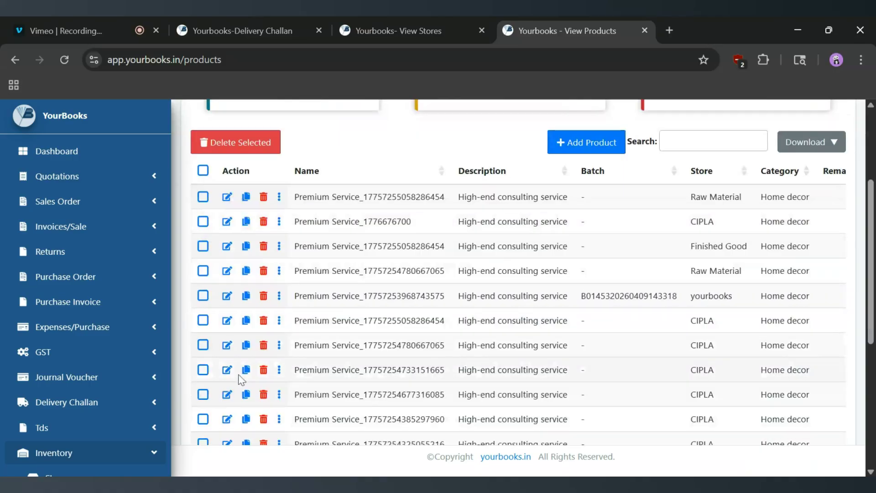
scroll(563, 170, "right", 2)
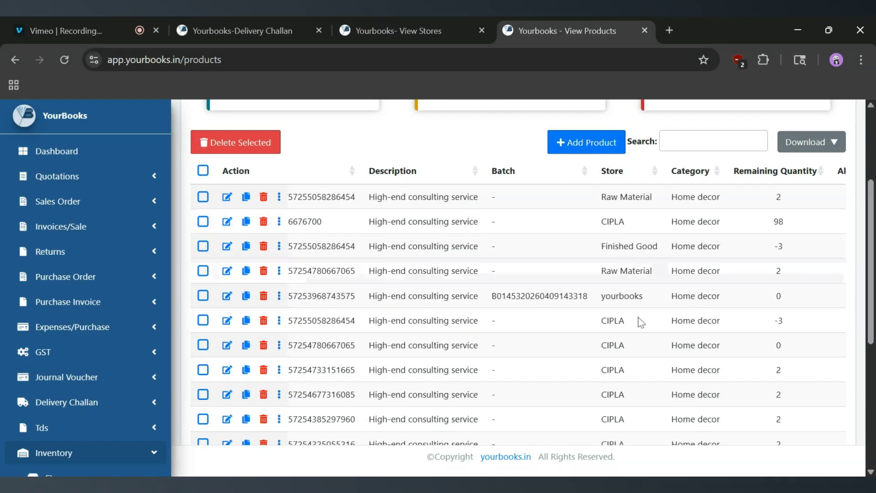
left_click(294, 19)
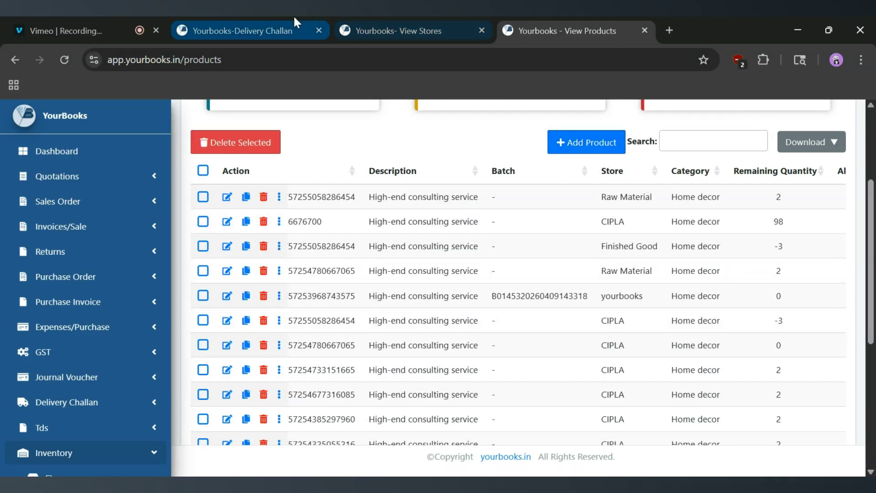
scroll(590, 237, "up", 2)
left_click(568, 188)
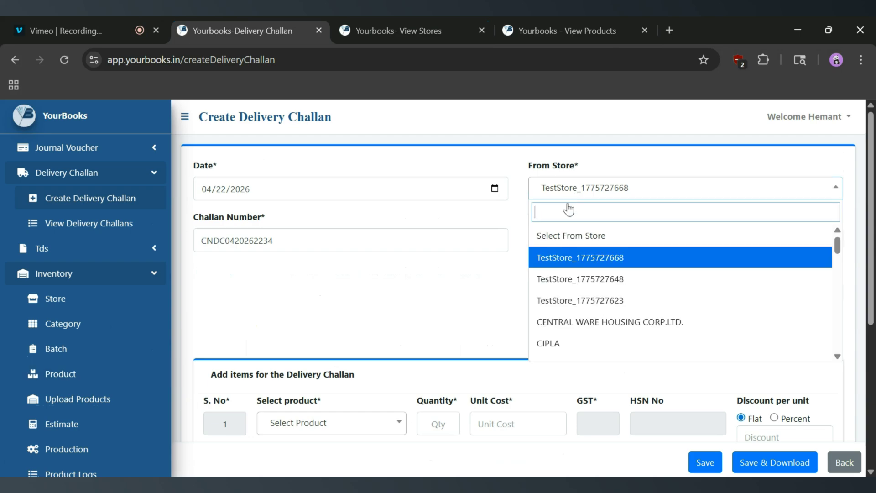
scroll(579, 302, "down", 3)
left_click(557, 271)
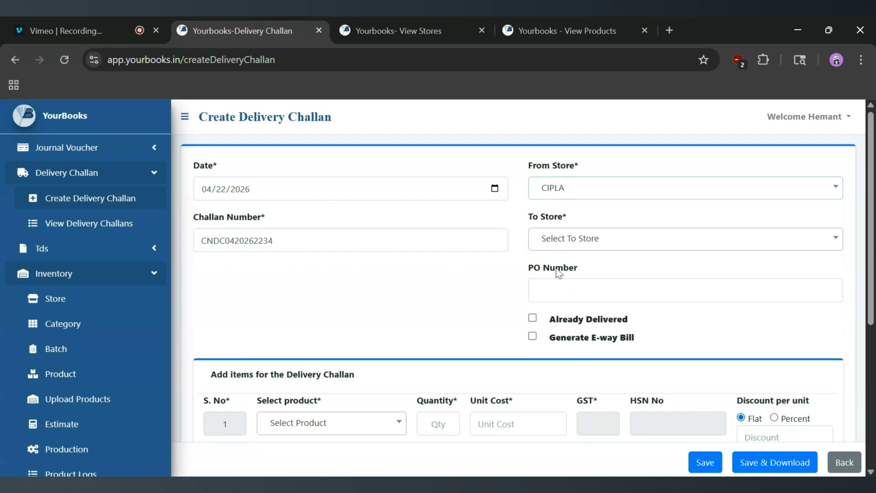
Set the delivery challan's To Store to Raw Material and leave the PO Number blank.
left_click(546, 247)
scroll(569, 354, "down", 5)
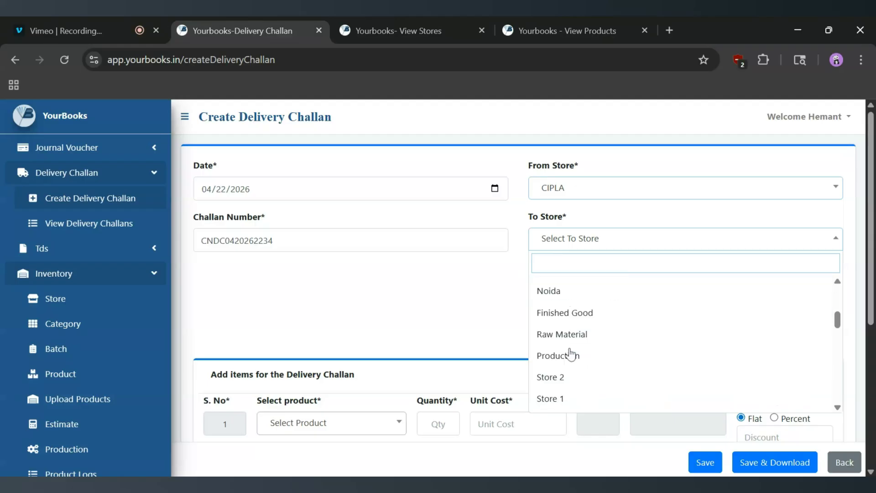
left_click(559, 308)
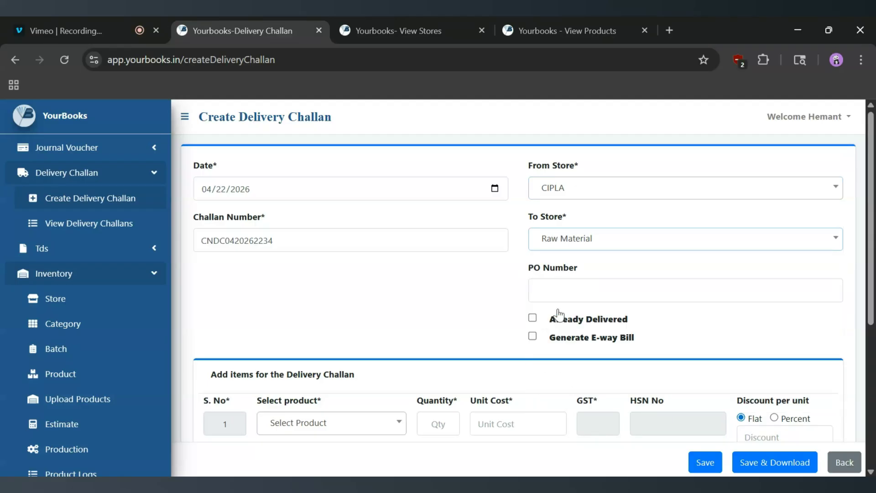
left_click(559, 292)
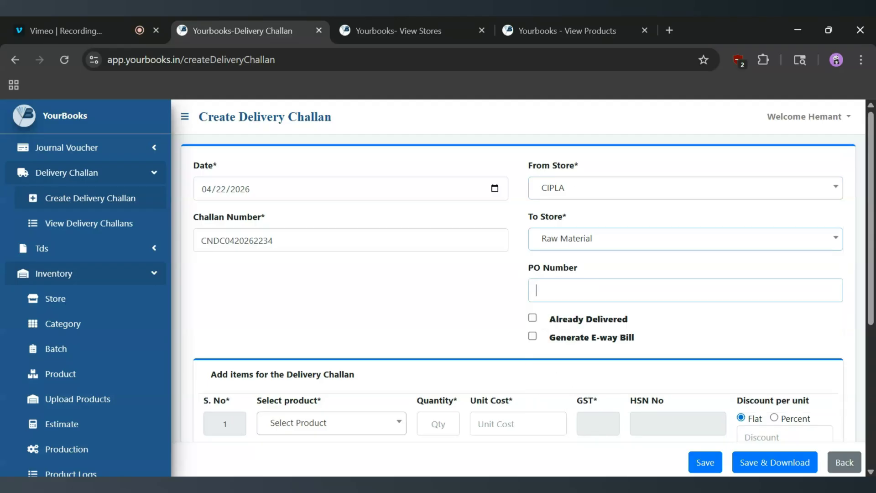
Open the E-way bill details form from the challan, review its transport fields and cancel it without saving.
scroll(518, 274, "down", 2)
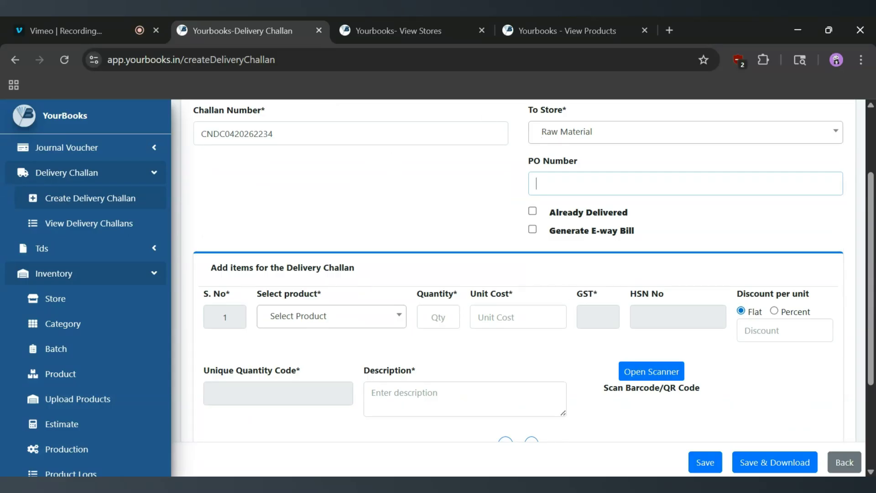
left_click(532, 211)
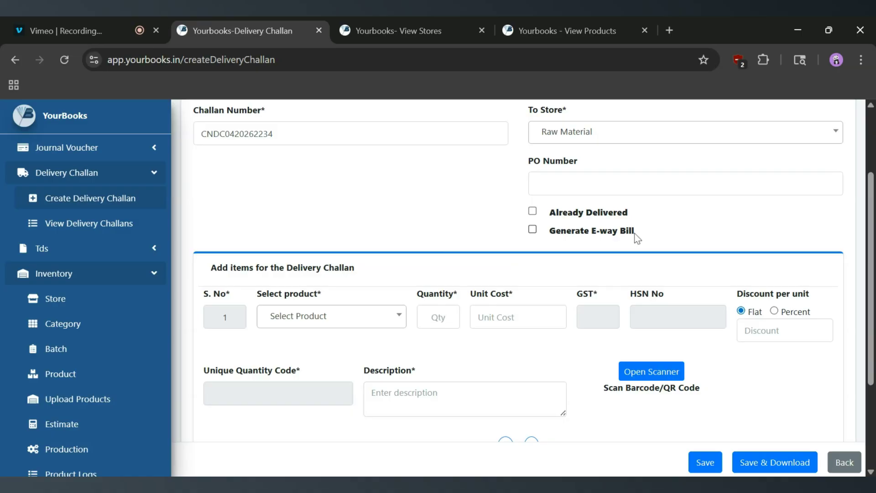
left_click(532, 229)
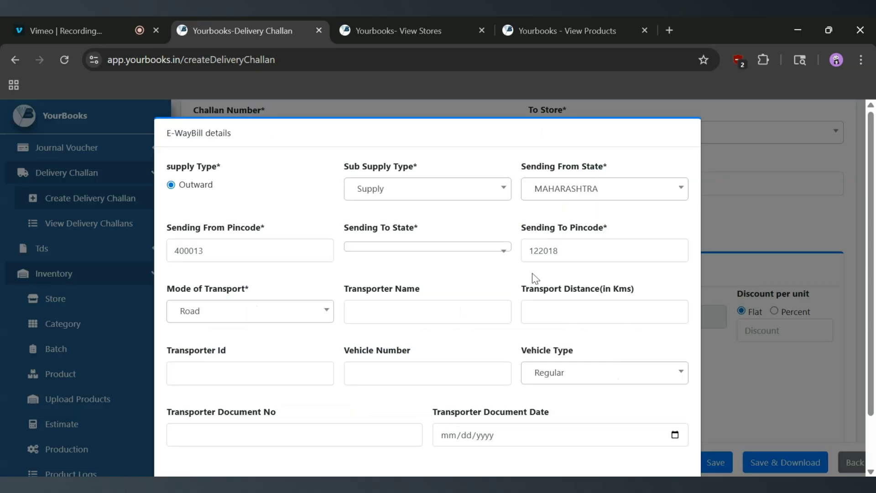
scroll(363, 232, "down", 2)
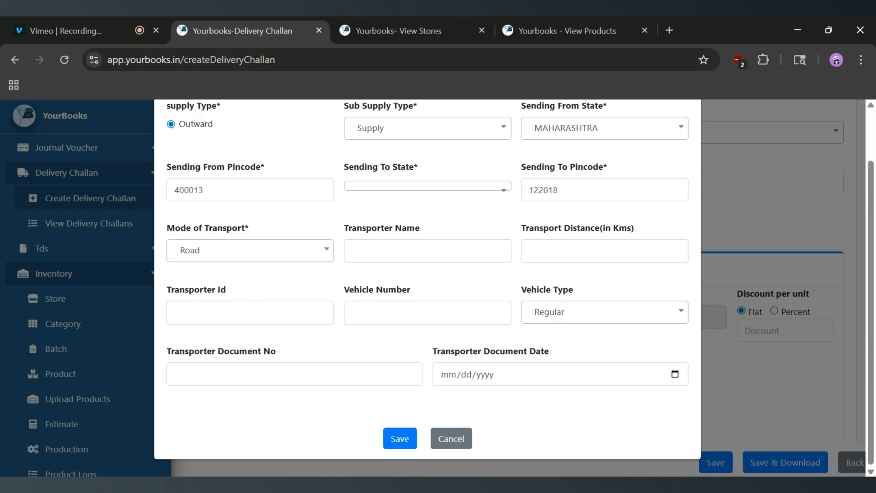
left_click(452, 439)
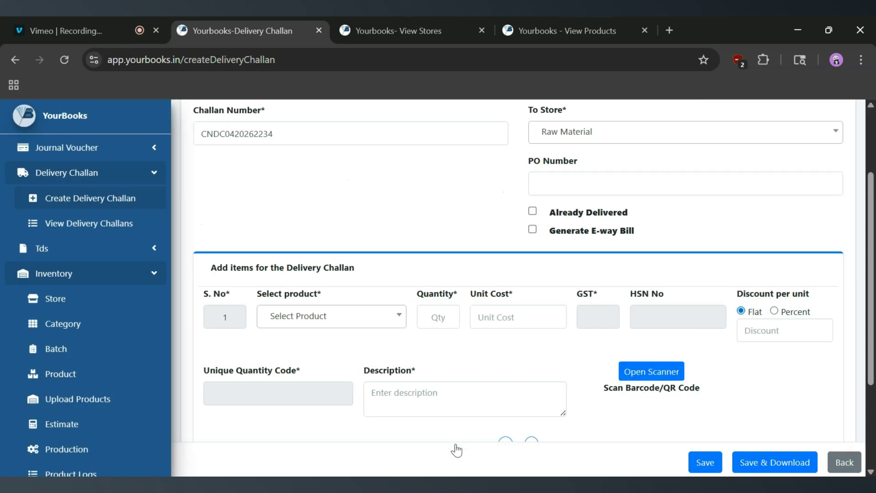
scroll(456, 451, "up", 3)
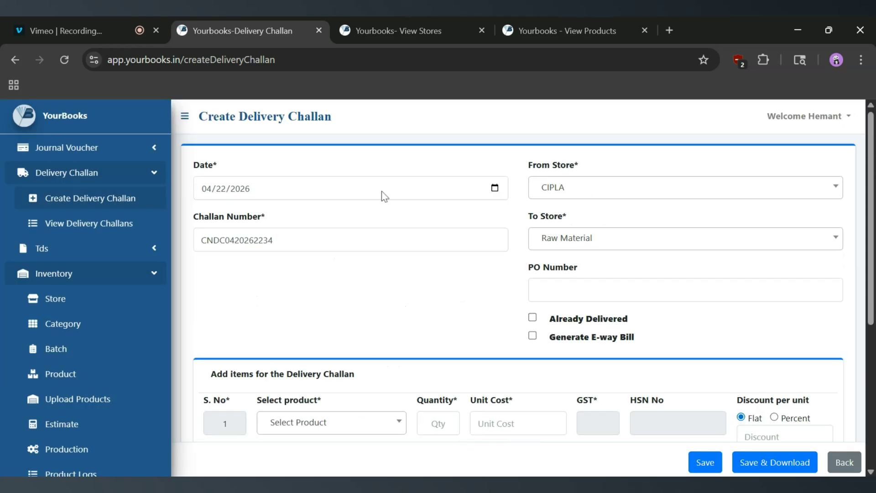
scroll(424, 288, "down", 4)
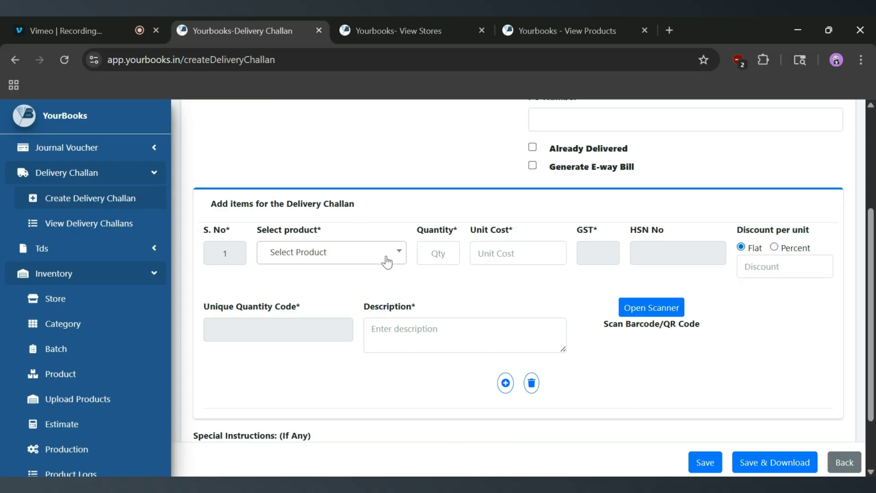
scroll(387, 263, "up", 3)
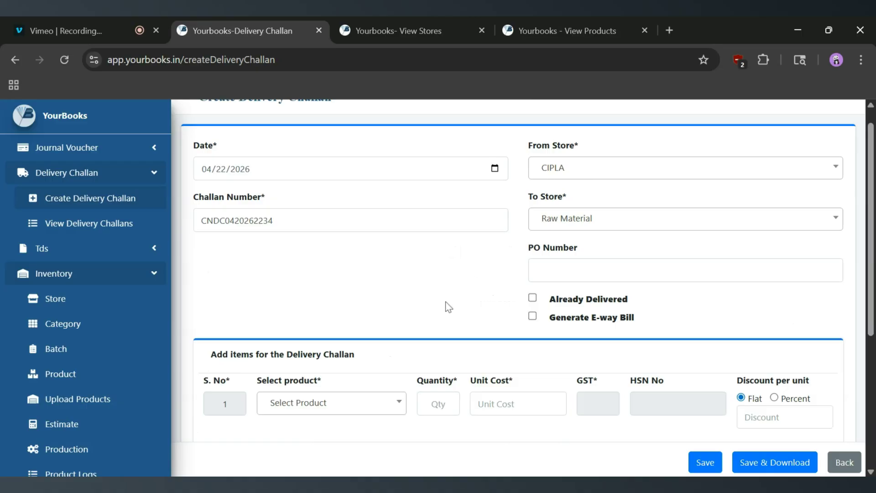
scroll(446, 303, "down", 2)
left_click(363, 310)
scroll(354, 387, "down", 10)
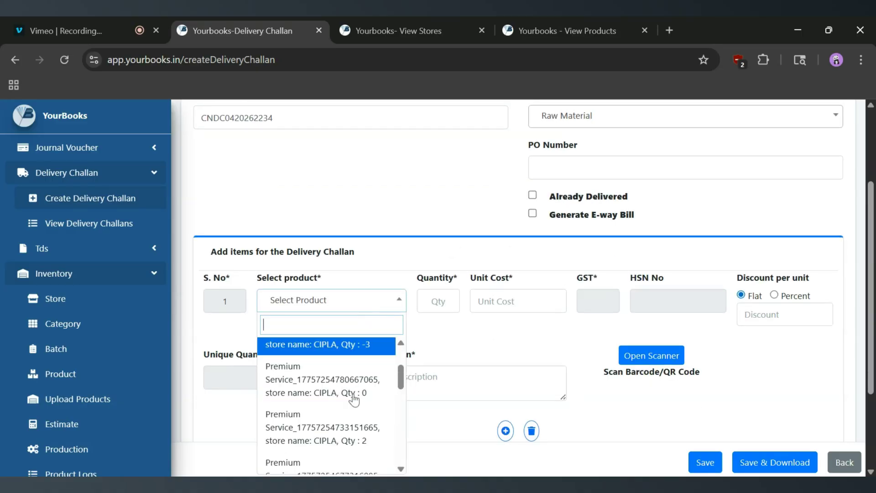
scroll(354, 399, "up", 10)
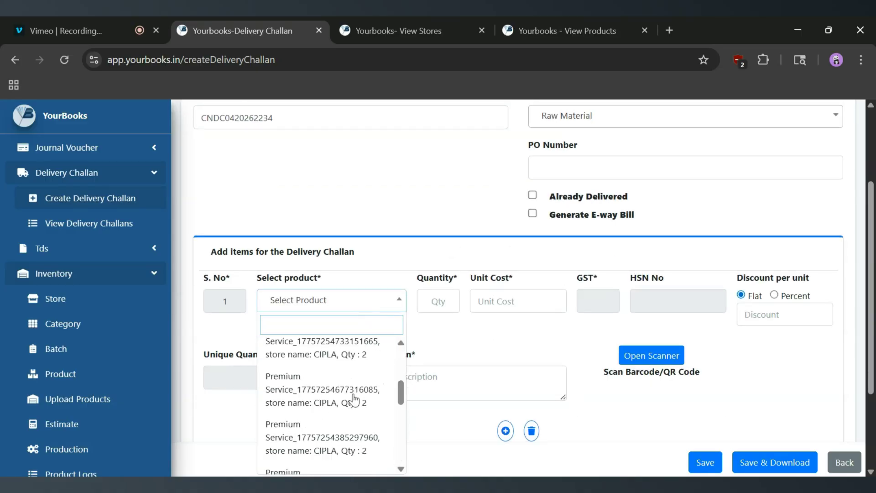
scroll(400, 267, "down", 2)
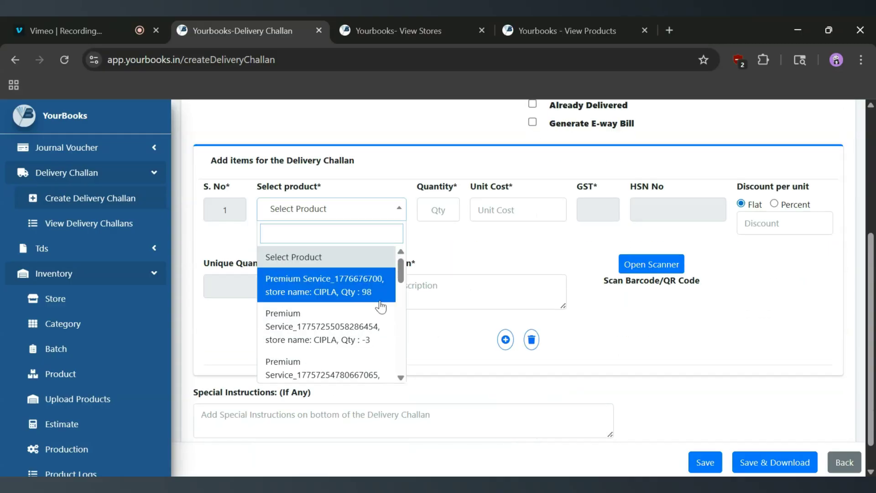
left_click(344, 298)
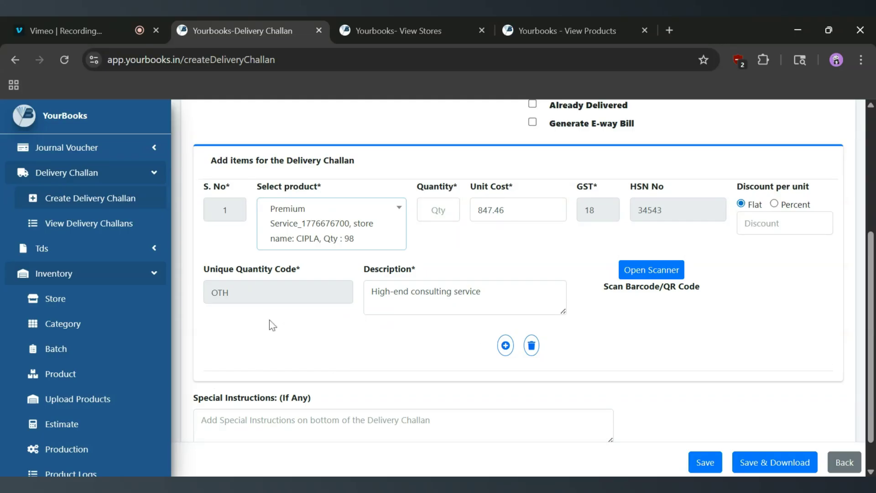
left_click(438, 210)
left_click(489, 245)
Add two more blank item rows to the challan and delete both of them.
scroll(520, 238, "down", 1)
left_click(505, 306)
scroll(507, 313, "down", 3)
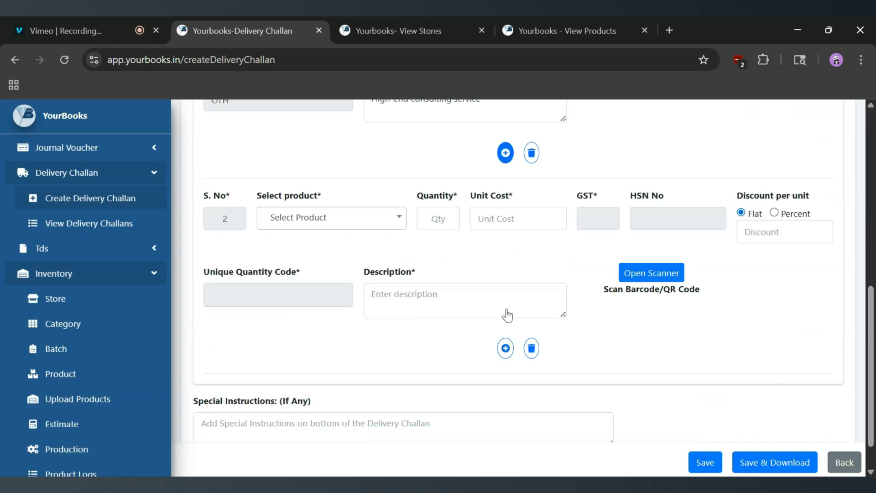
left_click(505, 348)
scroll(505, 347, "down", 3)
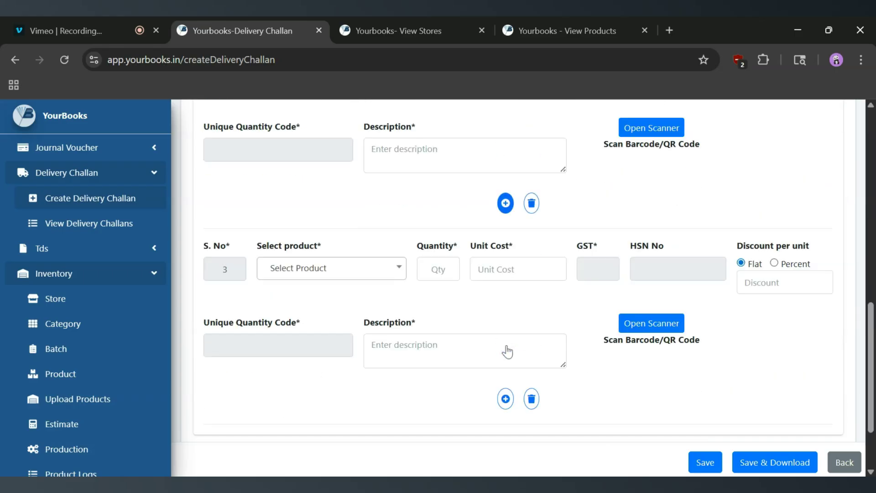
left_click(533, 405)
scroll(536, 407, "up", 1)
left_click(534, 382)
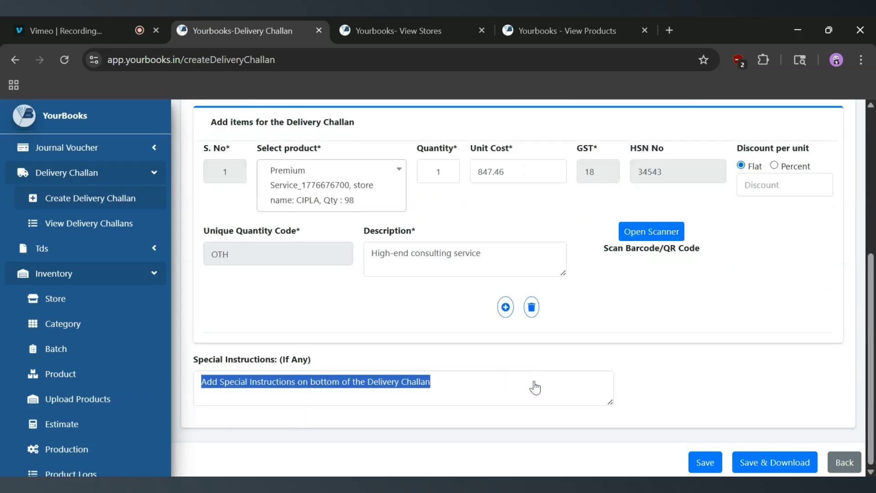
Review the challan item, leave the special instructions blank and save the delivery challan without downloading it.
scroll(535, 387, "up", 2)
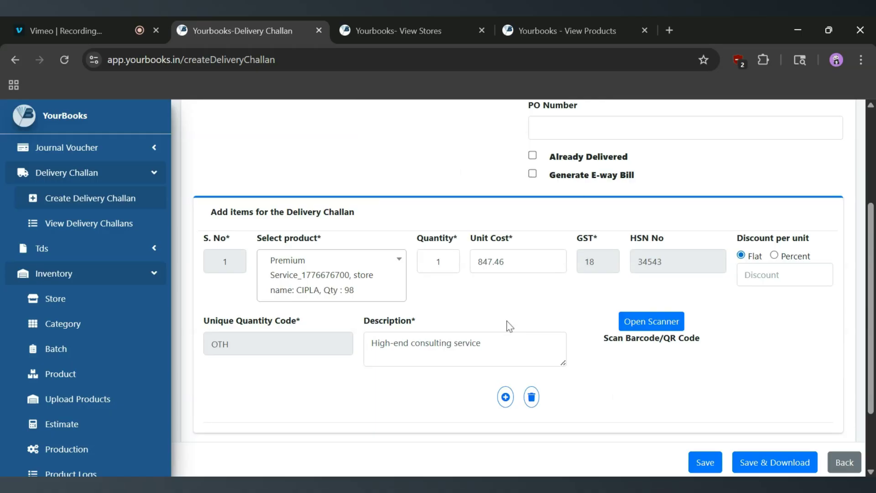
scroll(412, 397, "down", 1)
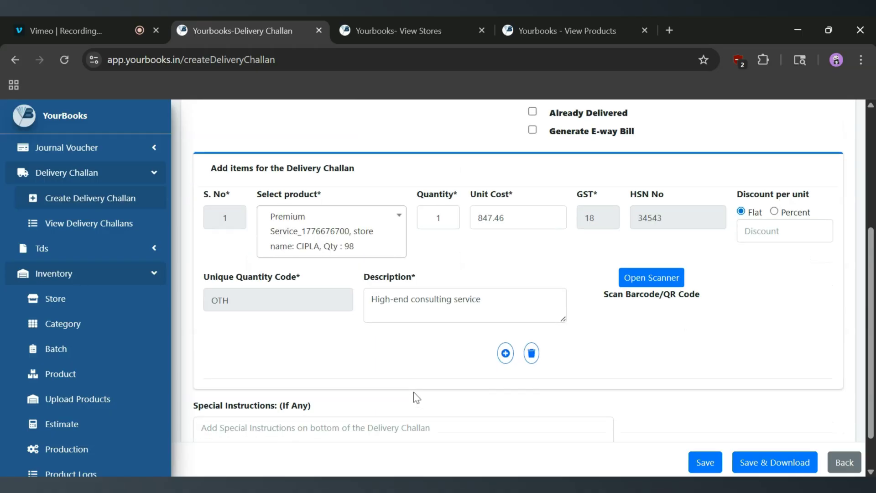
scroll(333, 303, "up", 2)
scroll(502, 321, "down", 3)
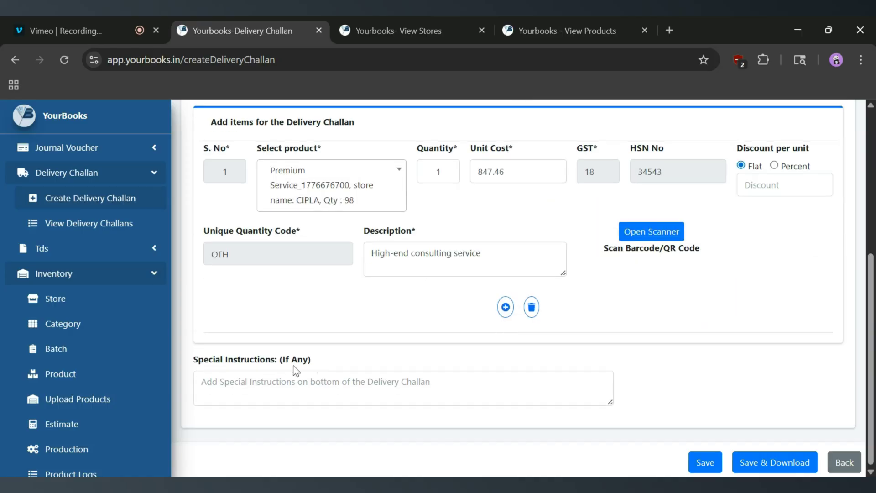
left_click_drag(313, 360, 195, 365)
left_click(228, 384)
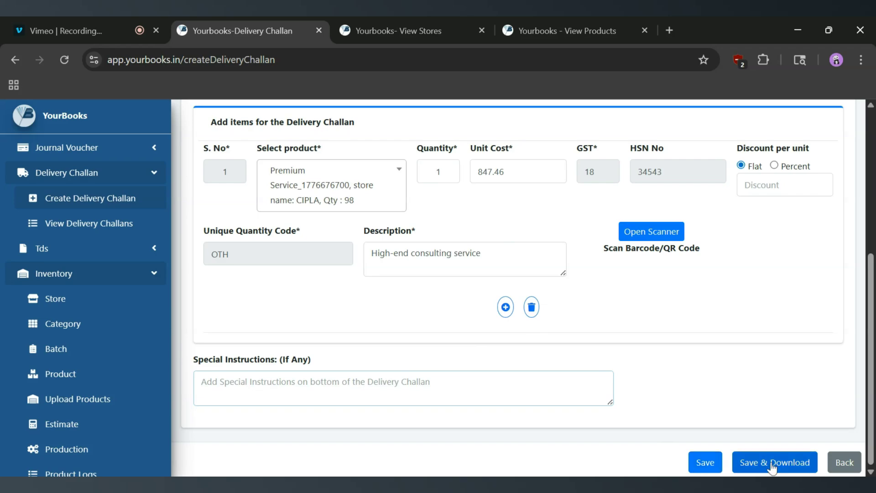
left_click(717, 461)
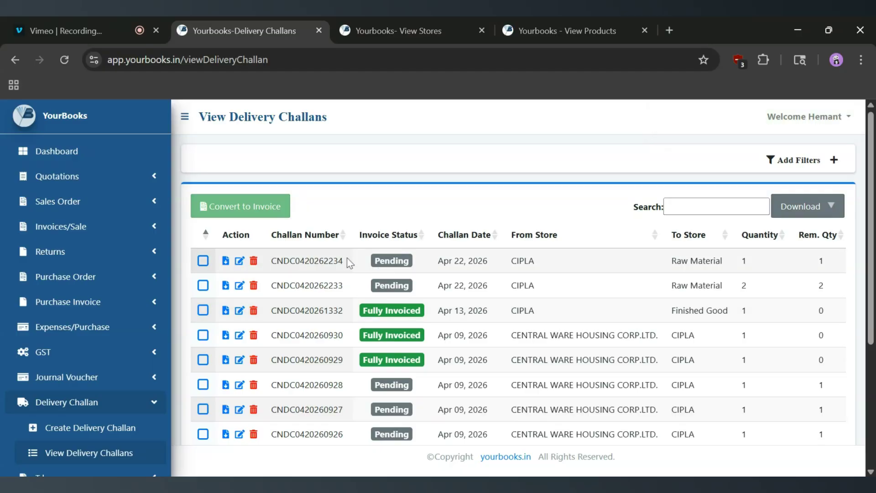
Examine the new challan's number, From Store, To Store, quantities and invoice columns in the delivery challan list.
left_click_drag(343, 261, 271, 263)
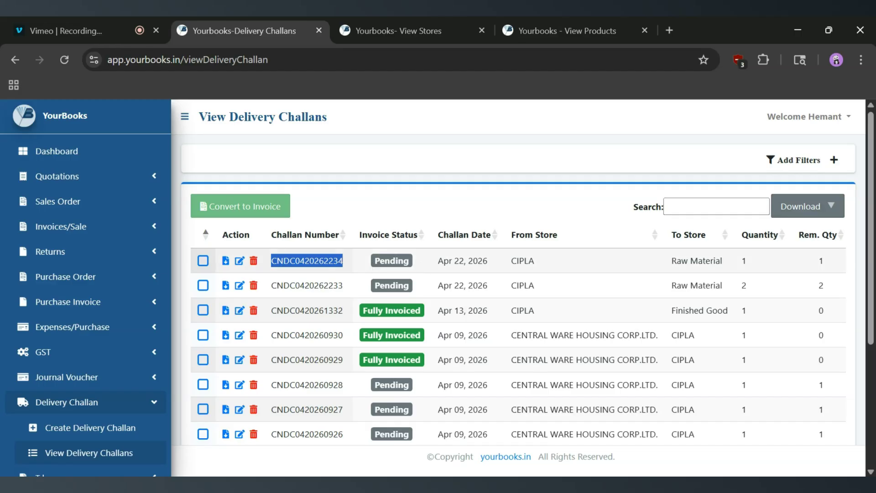
scroll(387, 264, "right", 2)
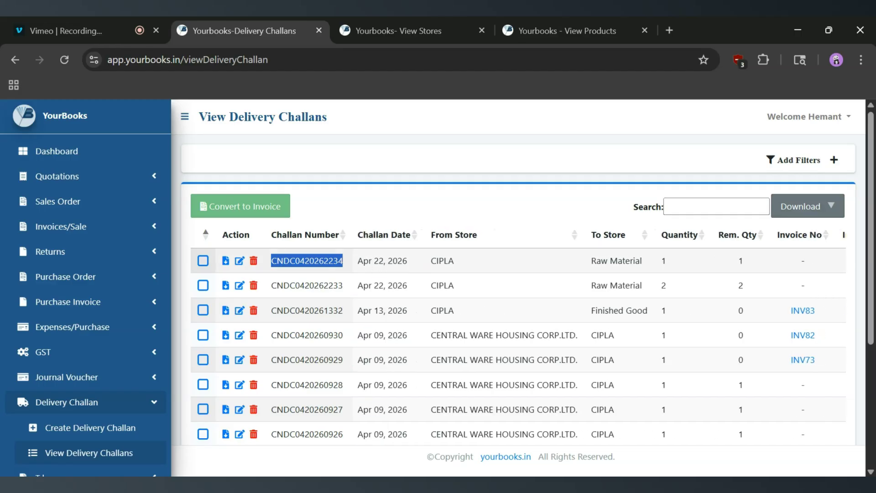
double_click(457, 262)
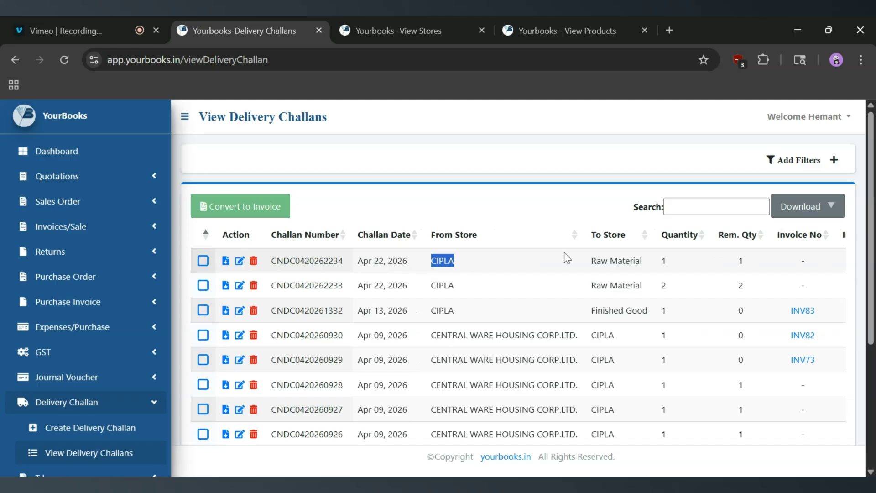
left_click(618, 259)
scroll(618, 259, "right", 1)
scroll(592, 253, "right", 3)
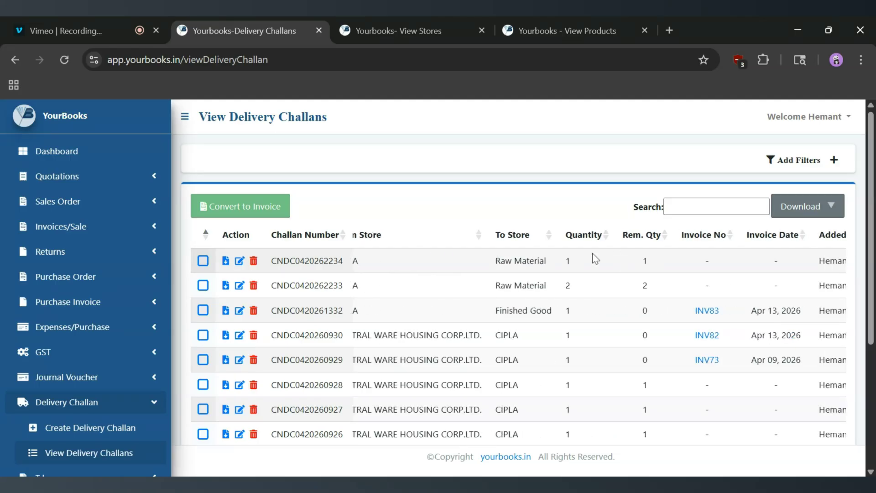
scroll(641, 270, "right", 2)
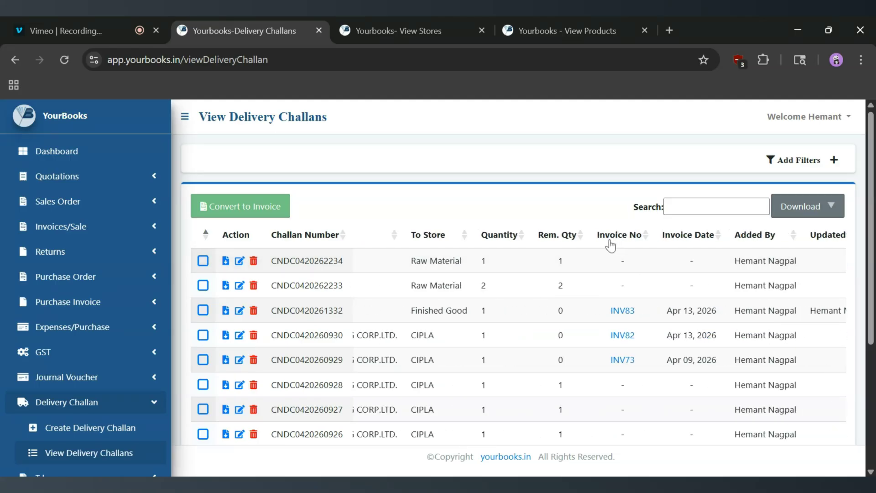
left_click_drag(606, 259, 627, 261)
scroll(635, 264, "left", 5)
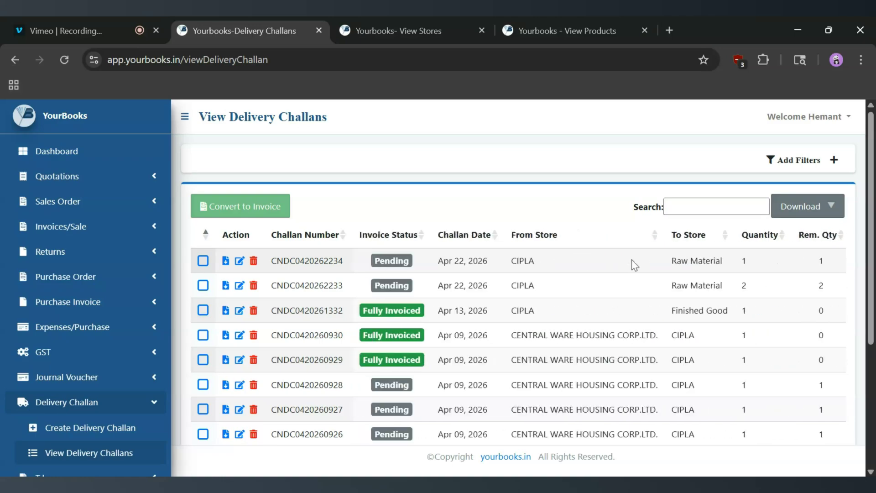
Open the new delivery challan for editing, return without changes and look over the challan list.
left_click(240, 262)
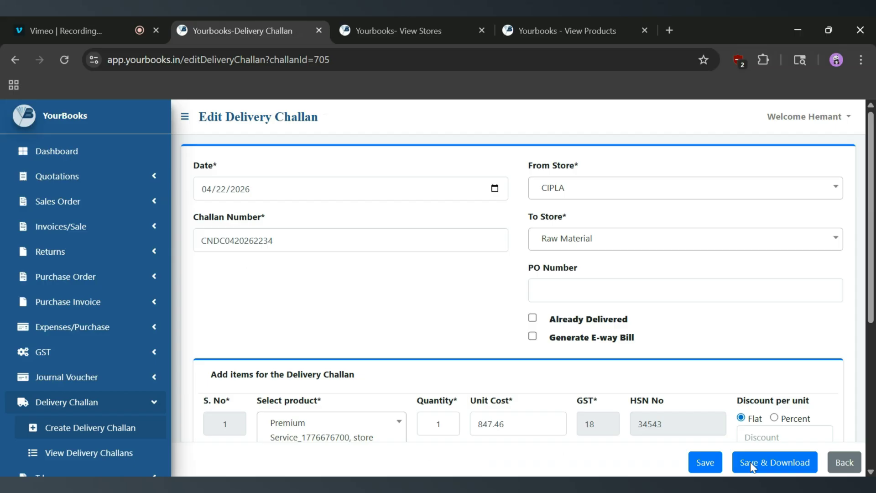
left_click(844, 461)
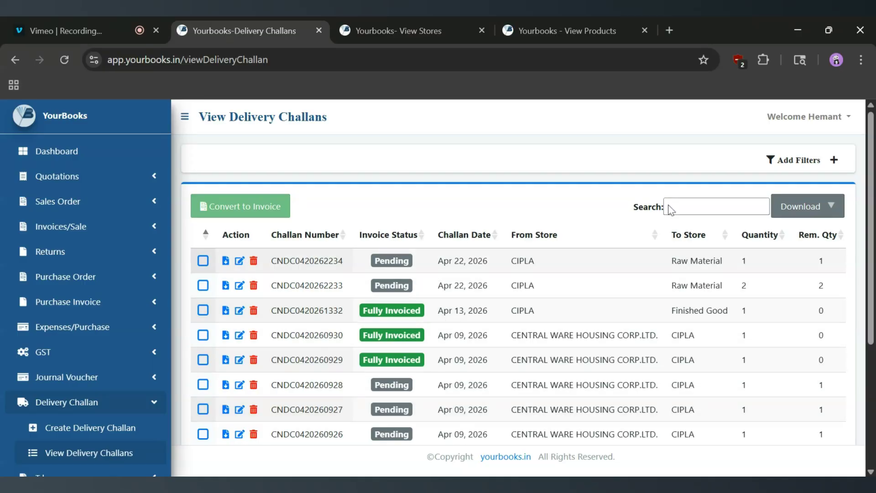
scroll(569, 295, "down", 4)
scroll(564, 292, "up", 3)
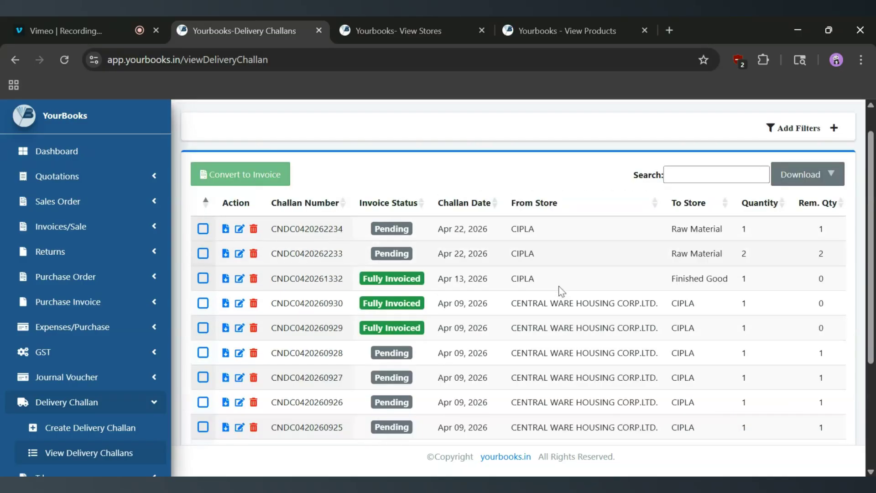
scroll(537, 251, "up", 1)
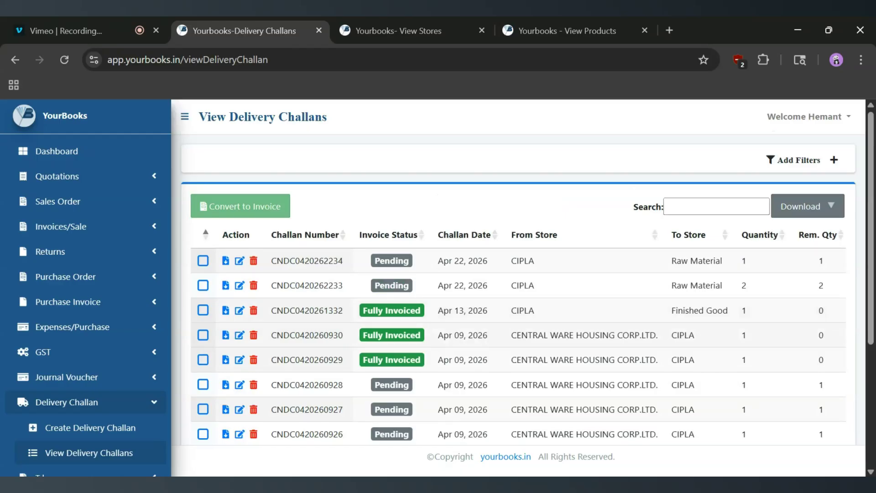
Look through the challan list's filter options, including quantity, From Store, To Store and invoice status, and close the filters without applying any.
left_click(794, 170)
left_click(257, 215)
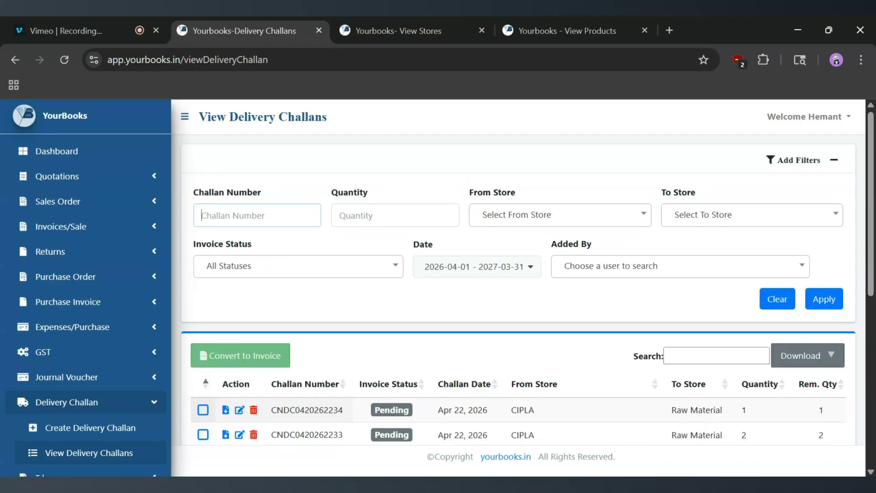
left_click(395, 216)
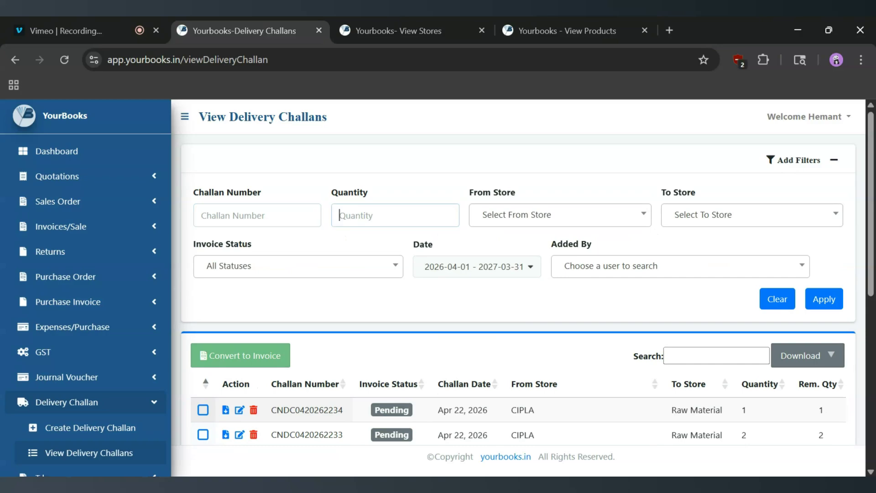
left_click(505, 215)
left_click(726, 221)
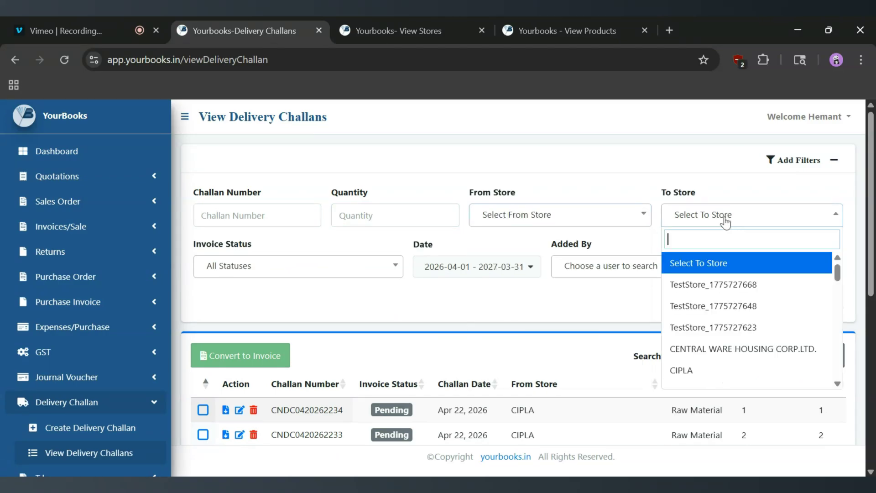
left_click(320, 269)
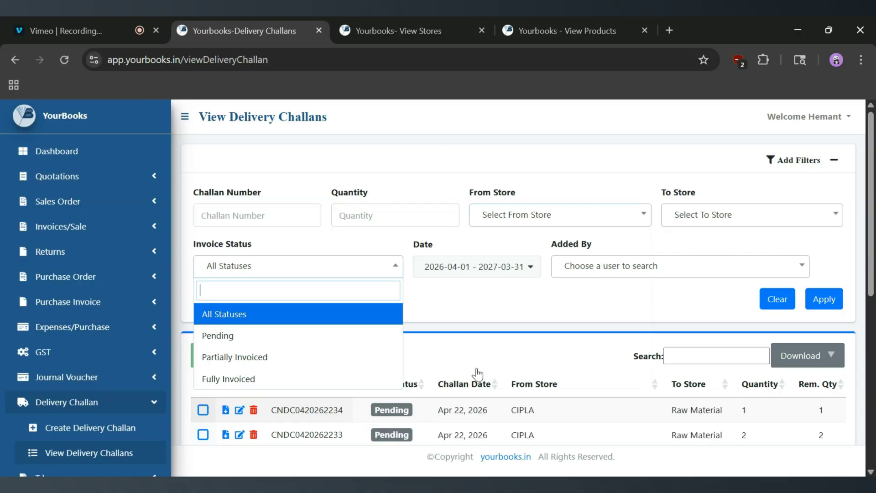
left_click(768, 169)
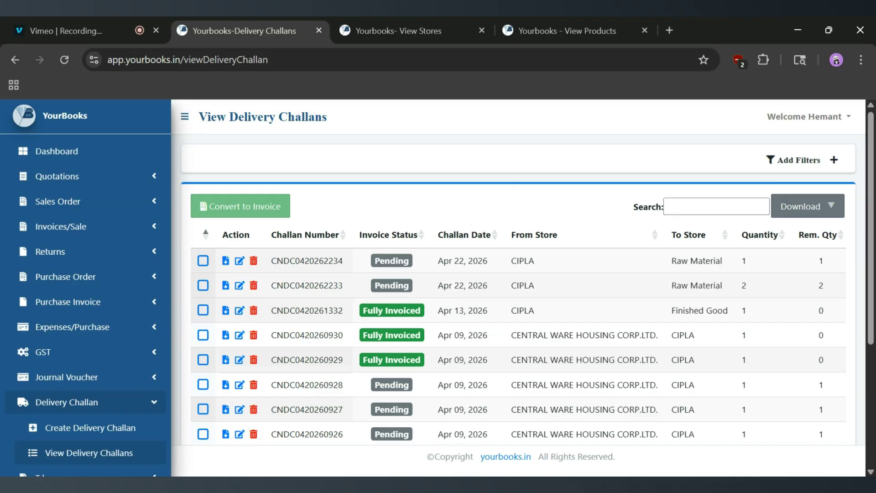
Convert the newest pending challan from CIPLA to Raw Material to an invoice and review the prefilled invoice form.
left_click(204, 261)
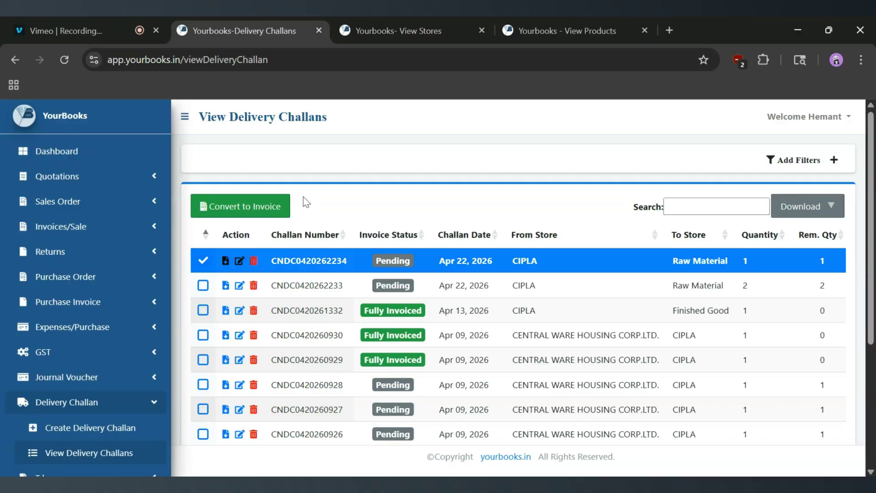
left_click(234, 205)
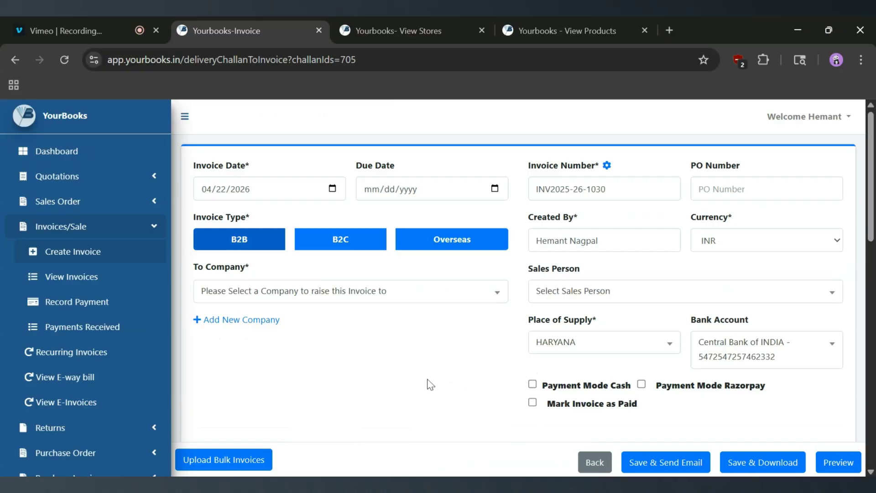
scroll(338, 272, "down", 2)
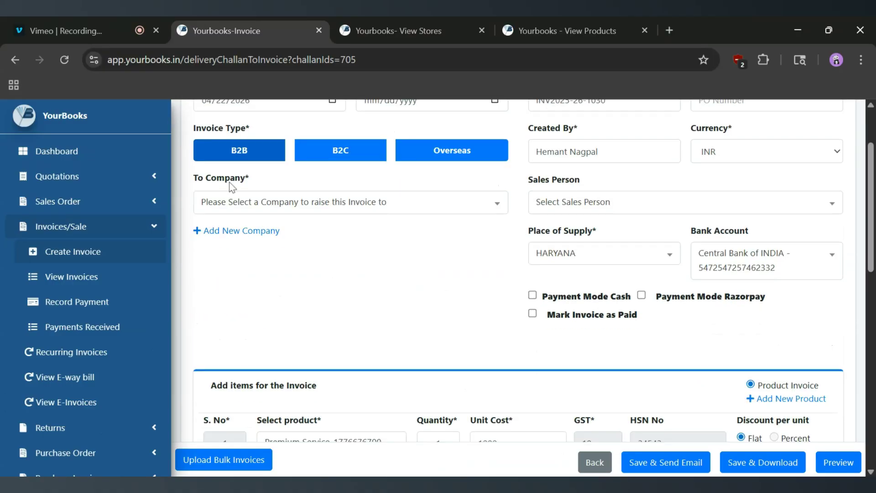
scroll(520, 319, "down", 4)
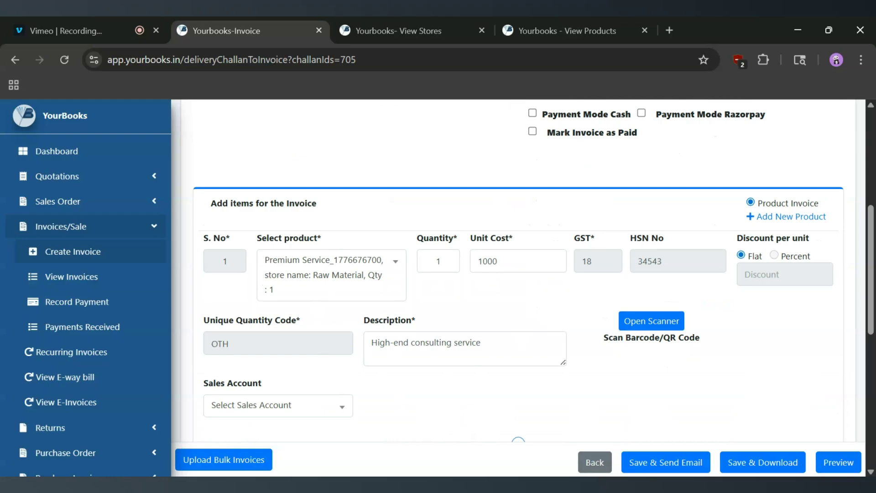
scroll(570, 379, "down", 4)
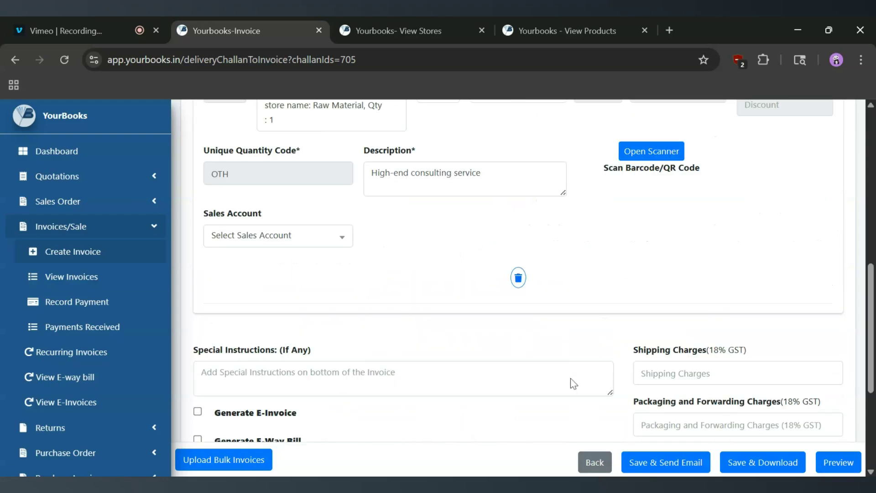
scroll(570, 379, "up", 8)
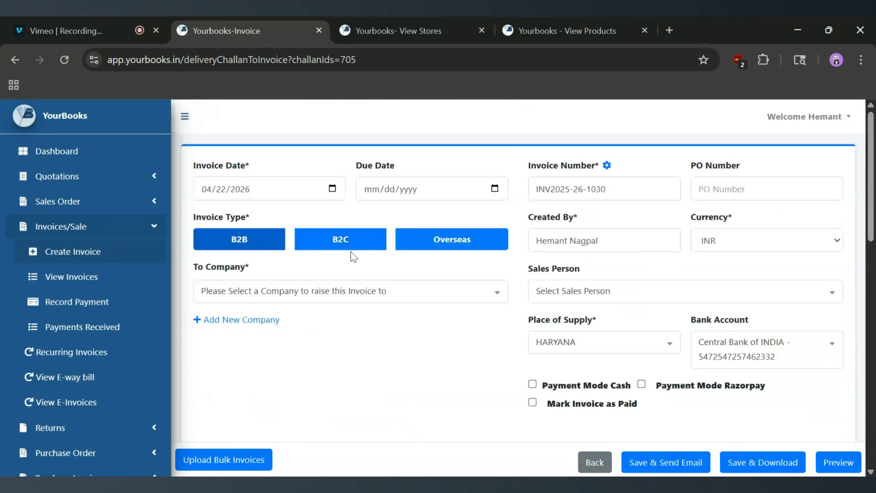
Choose 20 MICRONS LIMITED as the company to raise the B2B invoice to.
left_click(347, 291)
scroll(356, 290, "down", 2)
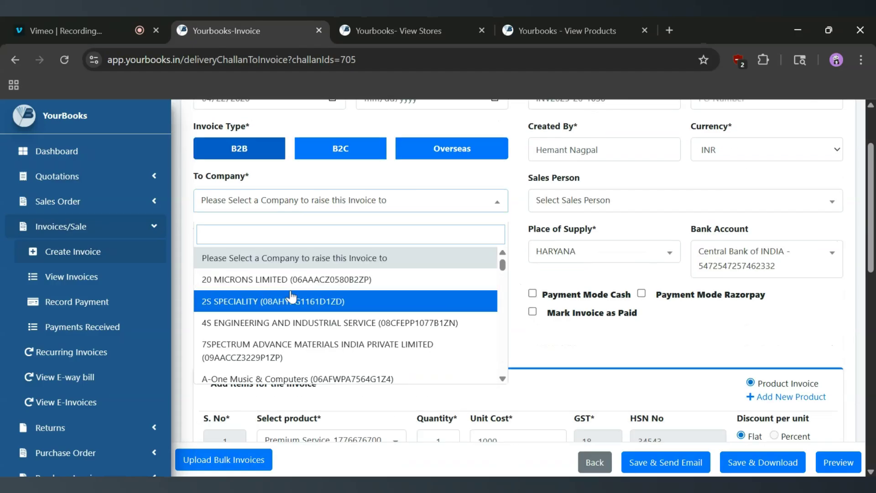
left_click(289, 284)
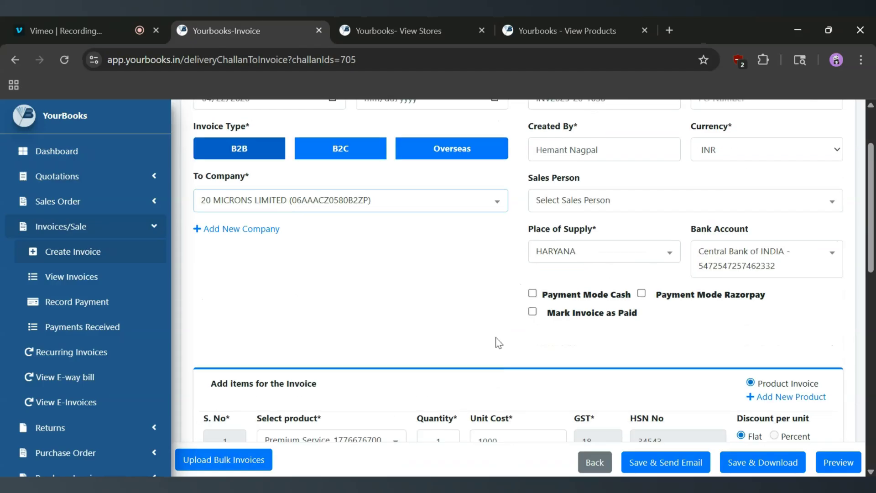
scroll(446, 293, "up", 2)
scroll(663, 348, "down", 3)
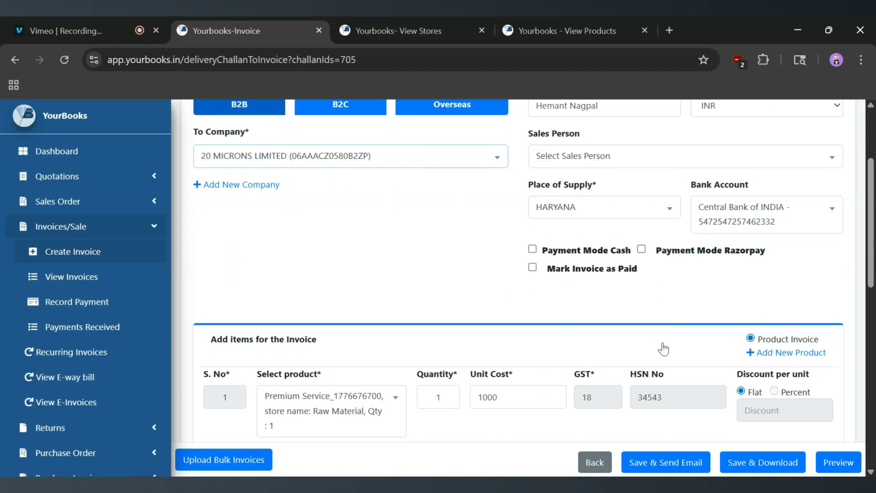
Review the invoice's item, extra charges and totals, and save the invoice while sending it by email.
scroll(600, 292, "down", 4)
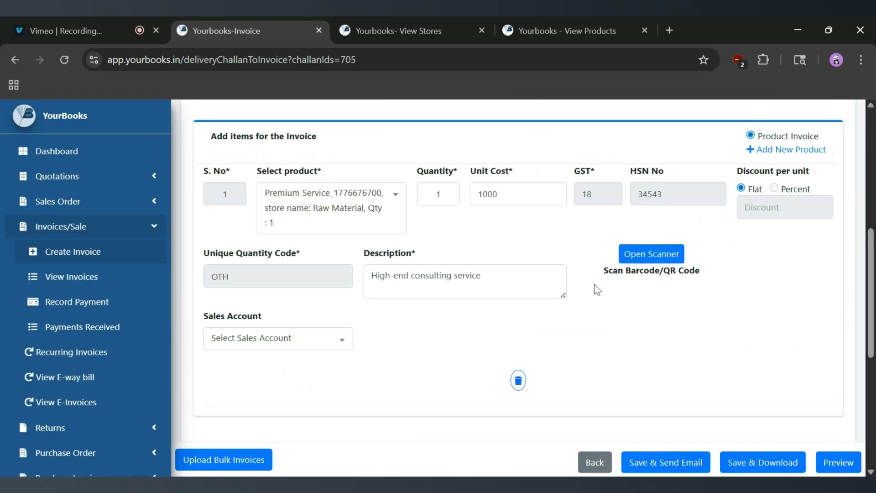
scroll(557, 255, "up", 3)
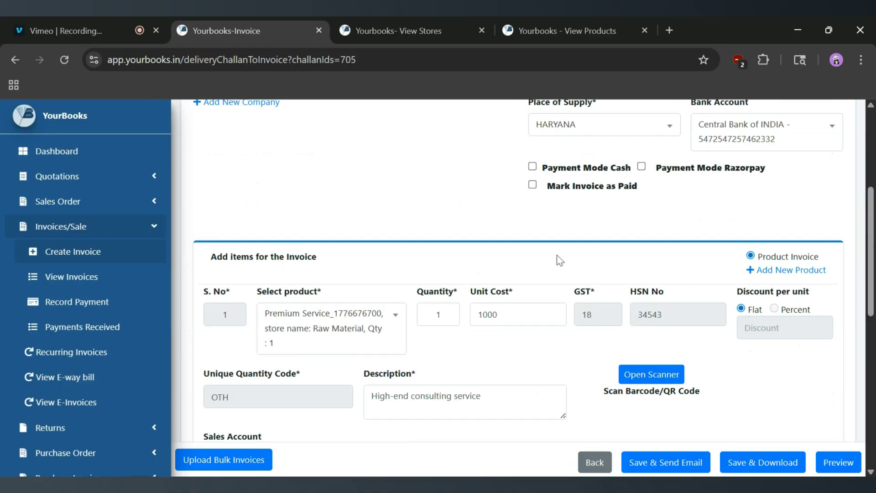
scroll(636, 235, "down", 6)
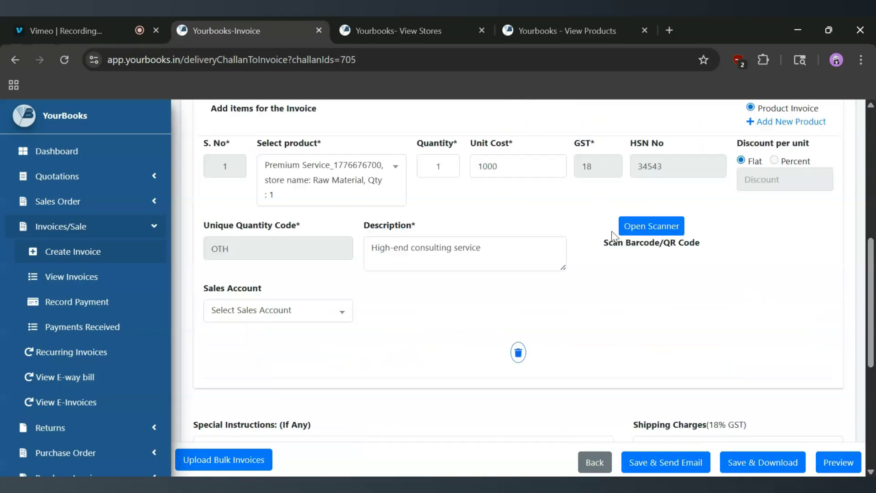
scroll(344, 360, "down", 2)
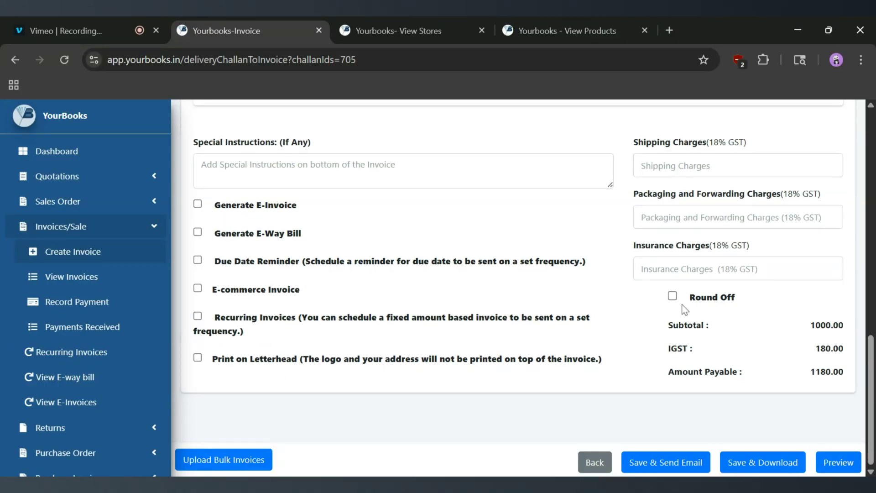
scroll(538, 201, "up", 8)
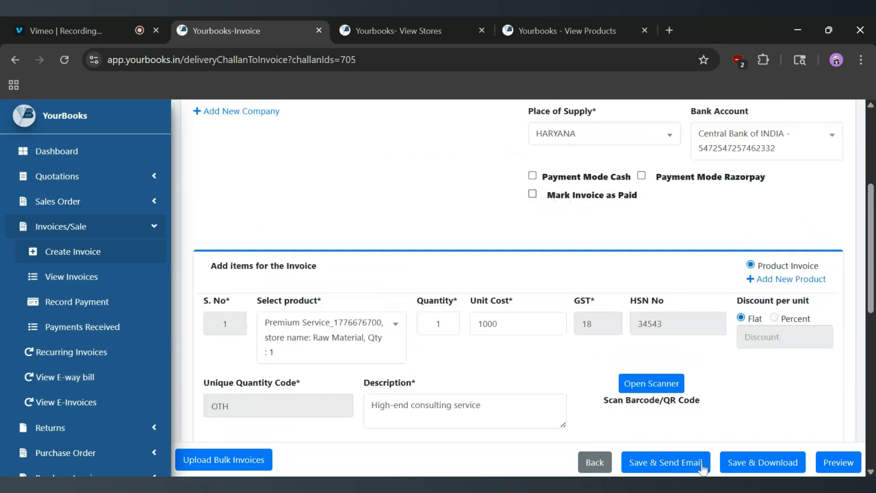
left_click(659, 470)
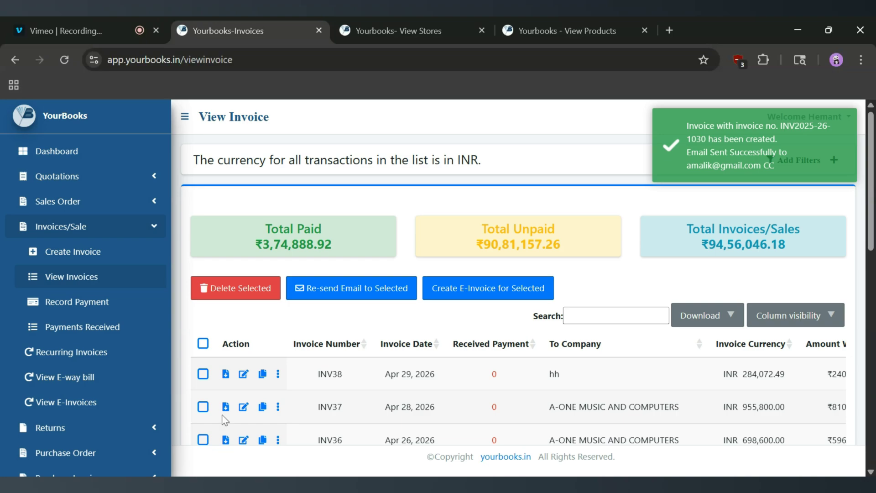
Return from the invoice list to the delivery challan list.
scroll(136, 442, "down", 4)
scroll(136, 442, "down", 3)
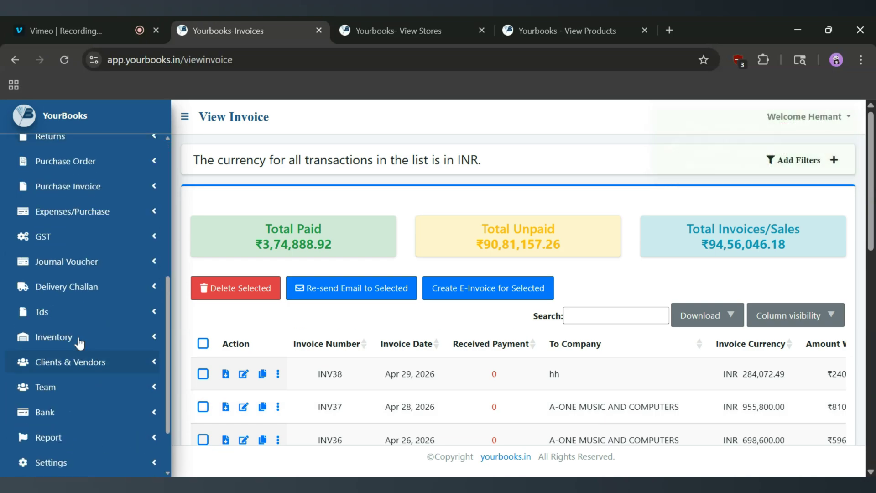
left_click(64, 299)
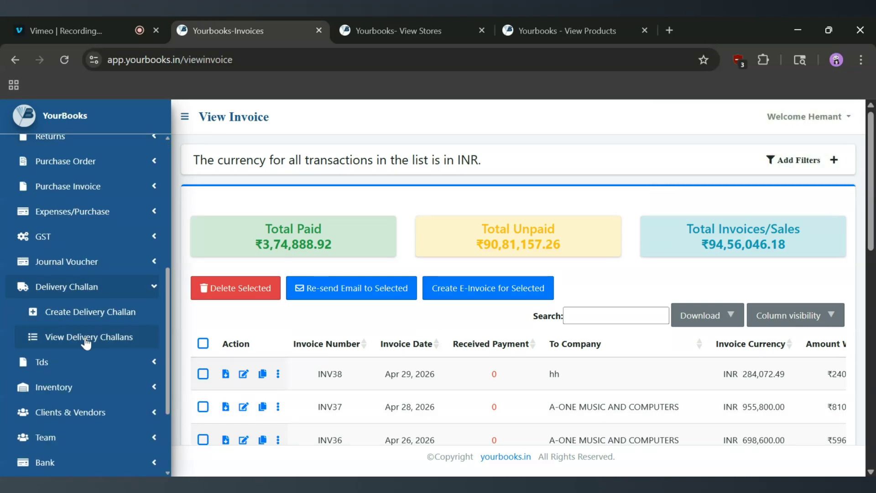
left_click(85, 337)
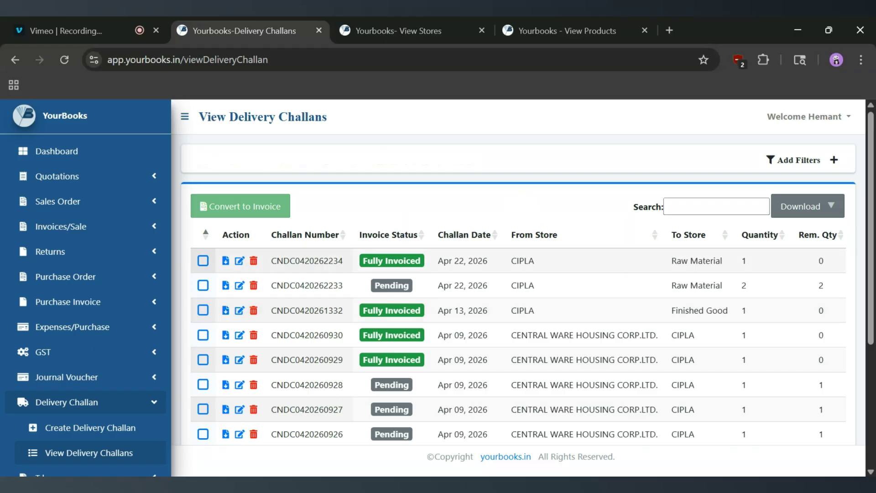
Examine the converted challan's invoice status, invoice number and invoice date in the delivery challan list.
left_click_drag(271, 261, 348, 260)
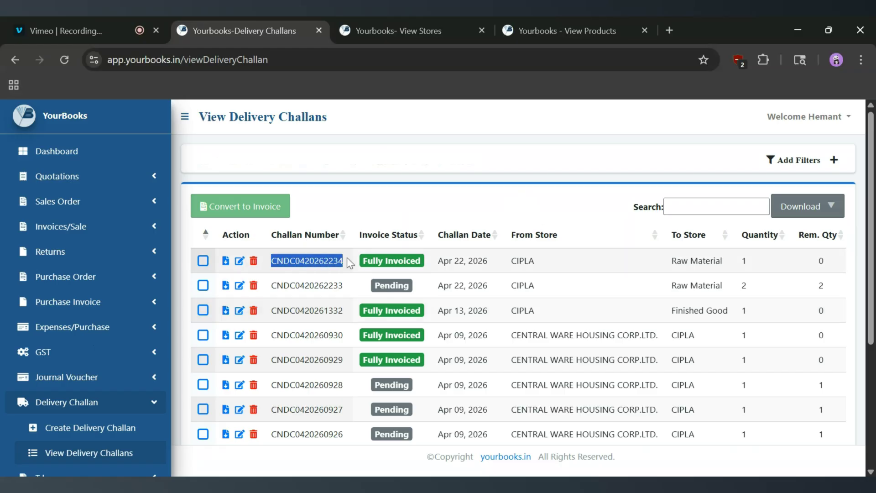
left_click(384, 260)
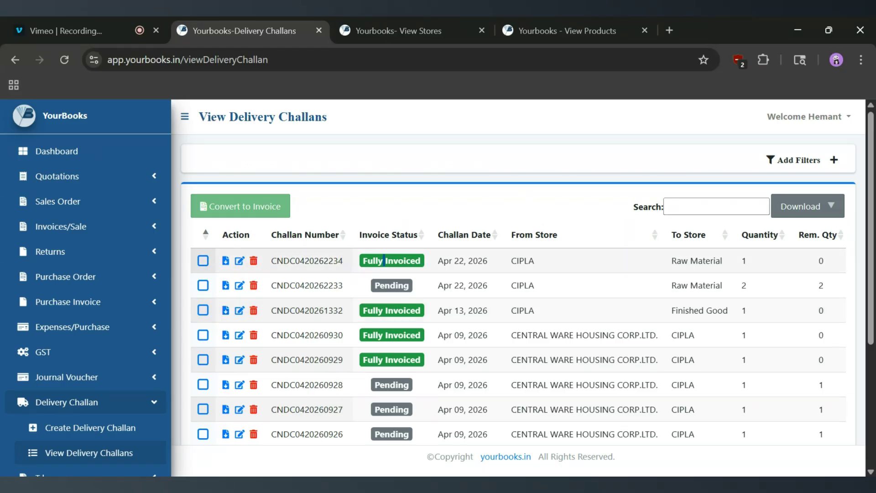
scroll(384, 260, "right", 10)
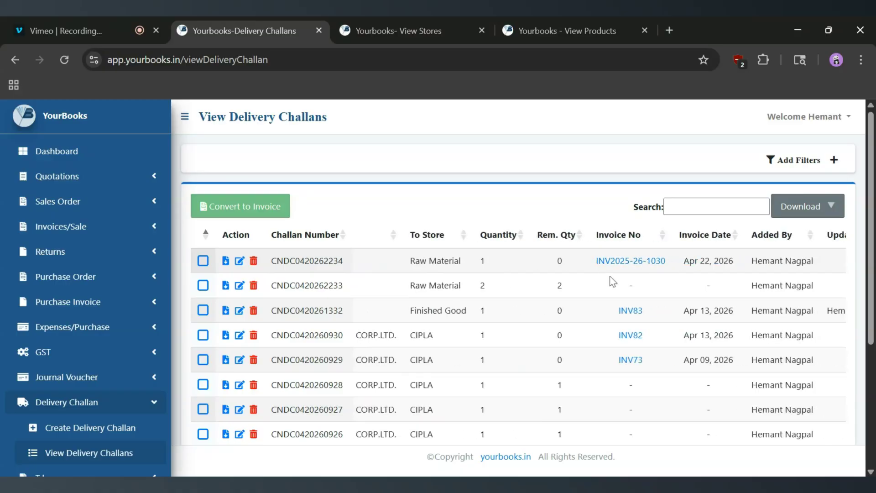
scroll(611, 280, "right", 4)
left_click_drag(642, 261, 582, 265)
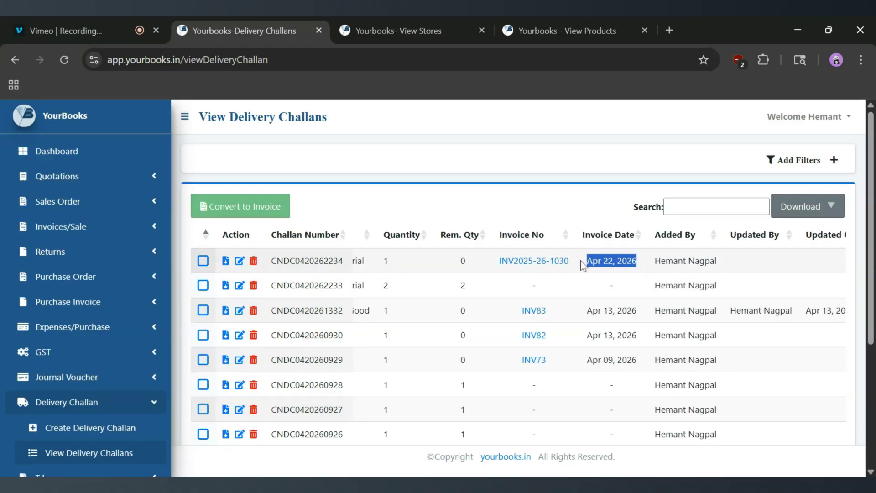
scroll(413, 279, "left", 14)
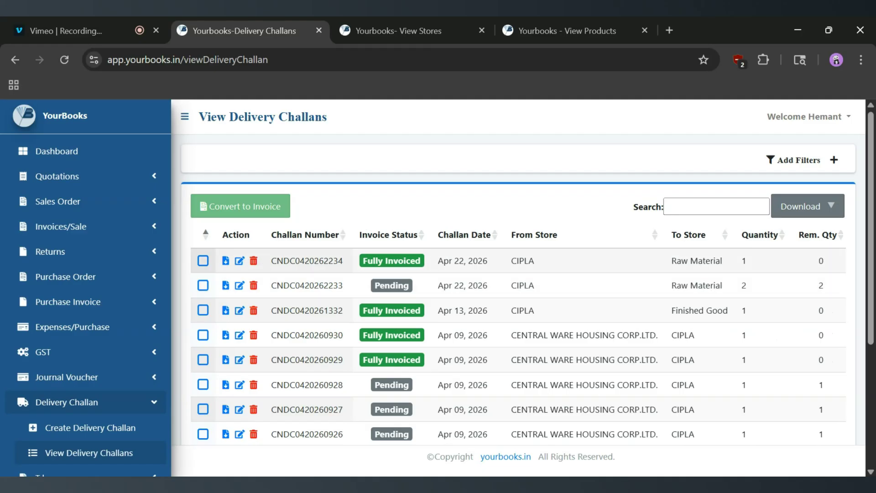
Open the converted challan for editing, check which fields can be changed and go back to the challan list.
left_click(240, 261)
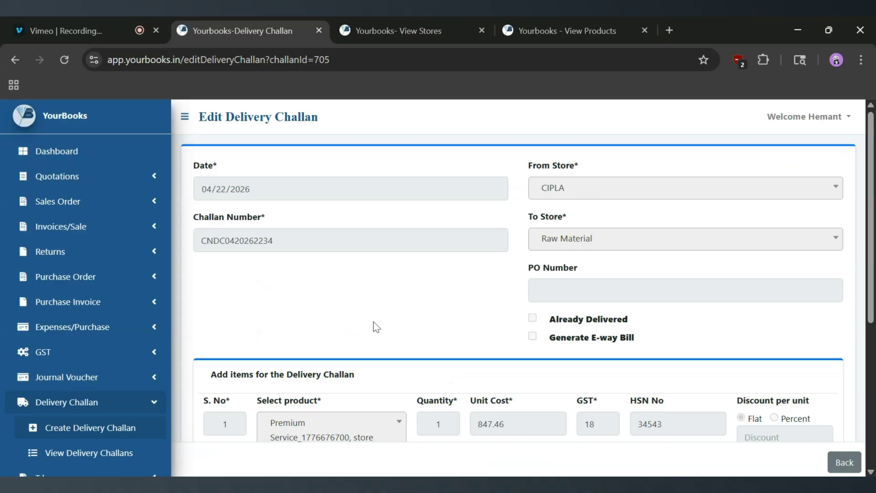
scroll(492, 285, "down", 5)
scroll(495, 284, "up", 5)
left_click(844, 463)
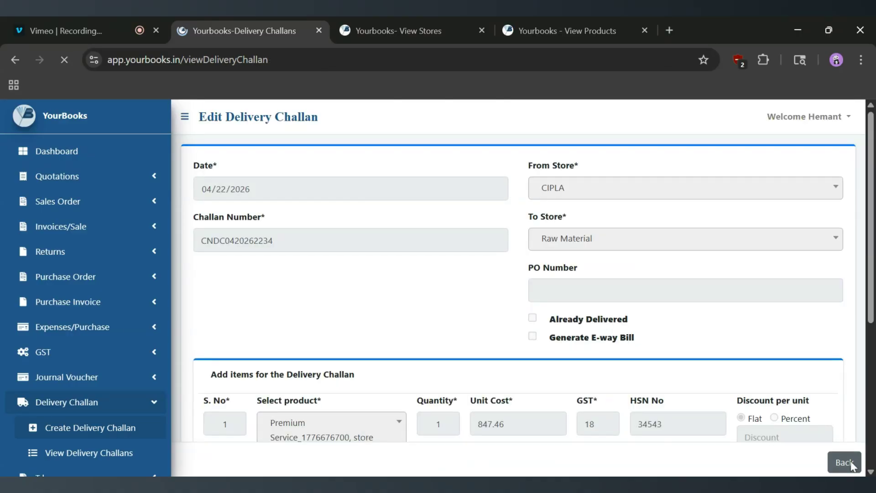